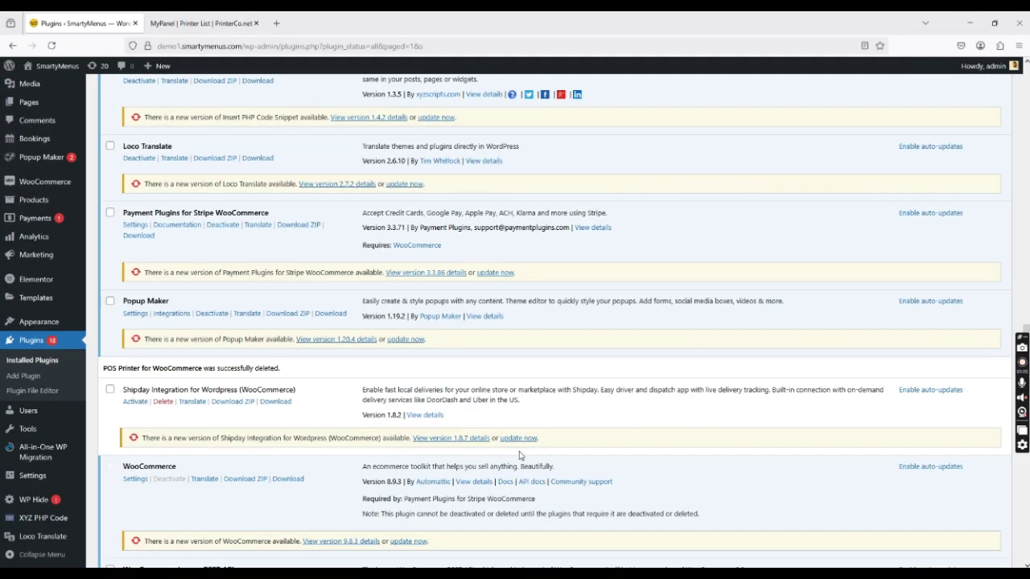
# - Search the plugin directory for 'Printerco' and install Cloud Printing for WooCommerce
pyautogui.scroll(5, 450, 457)
pyautogui.scroll(6, 322, 454)
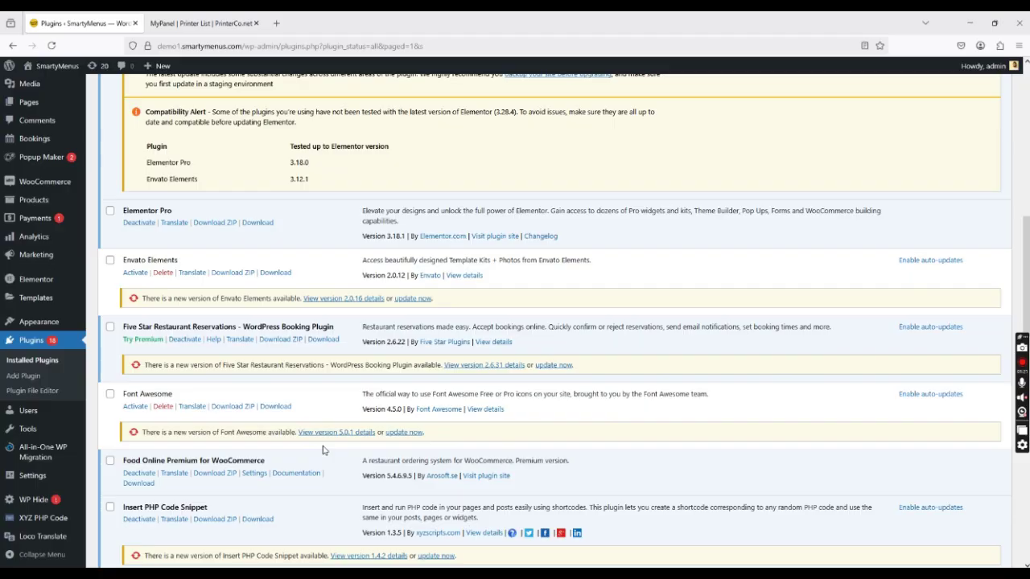
pyautogui.scroll(2, 290, 451)
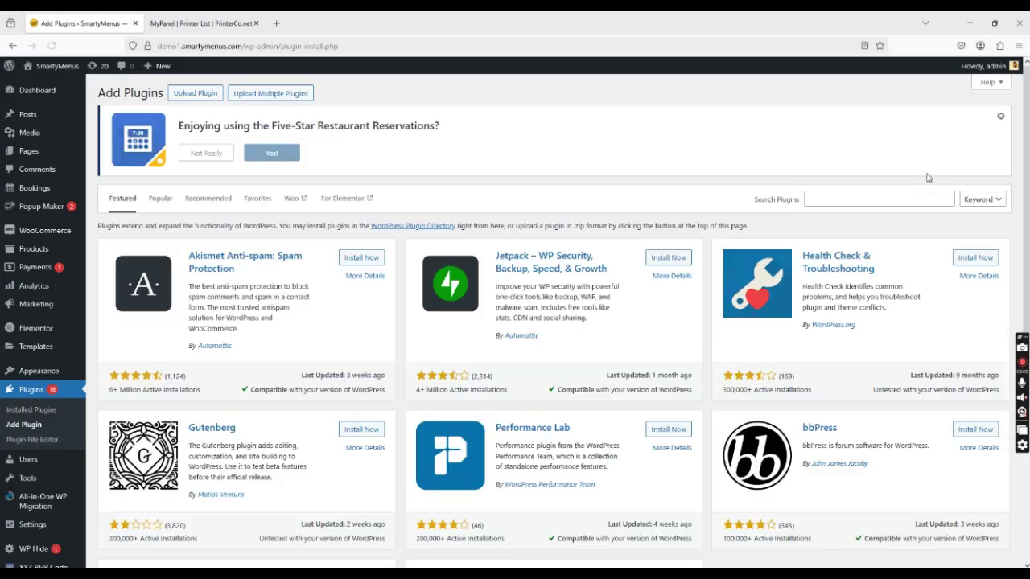
pyautogui.click(822, 199)
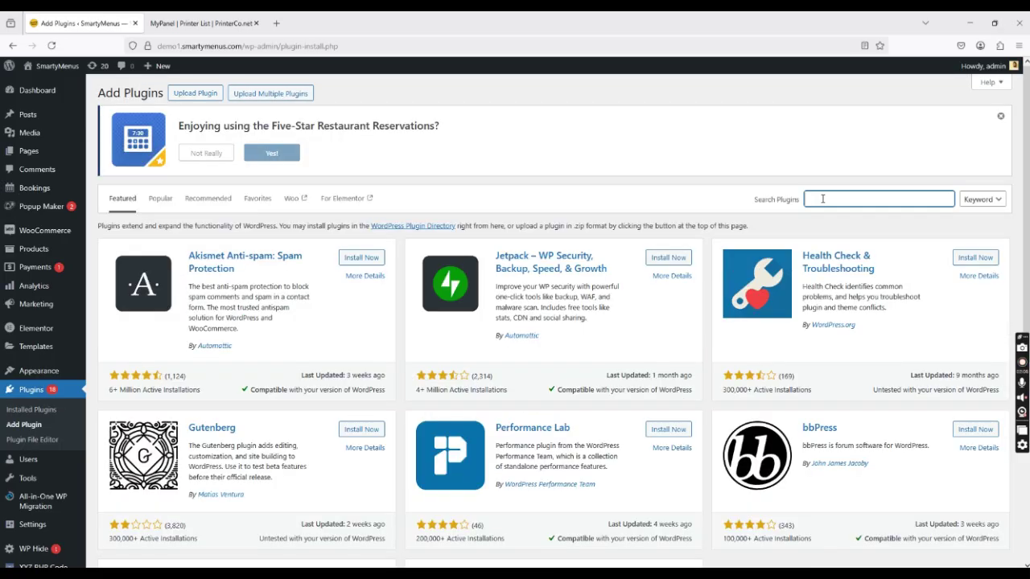
pyautogui.write('Printerco')
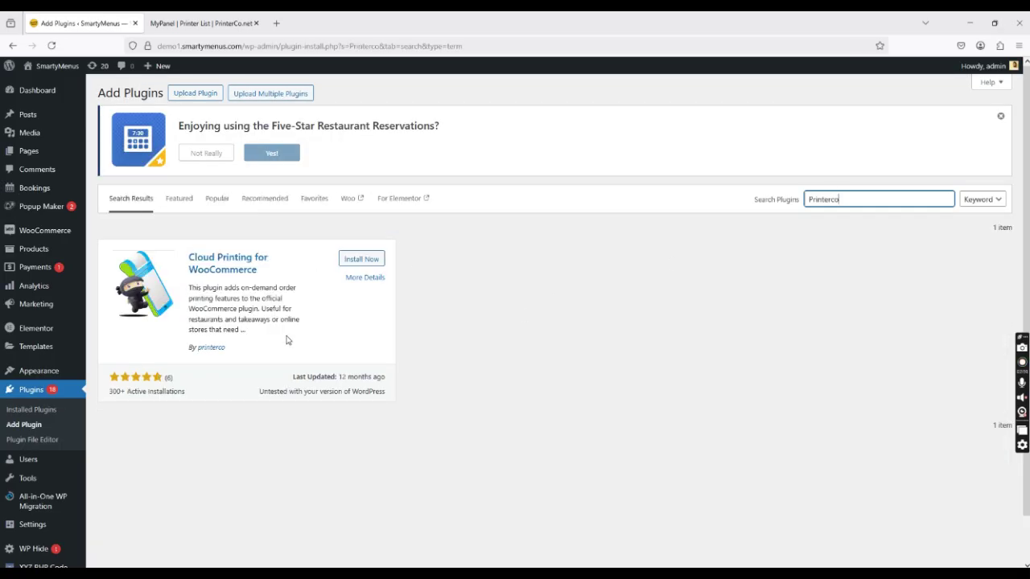
pyautogui.click(361, 258)
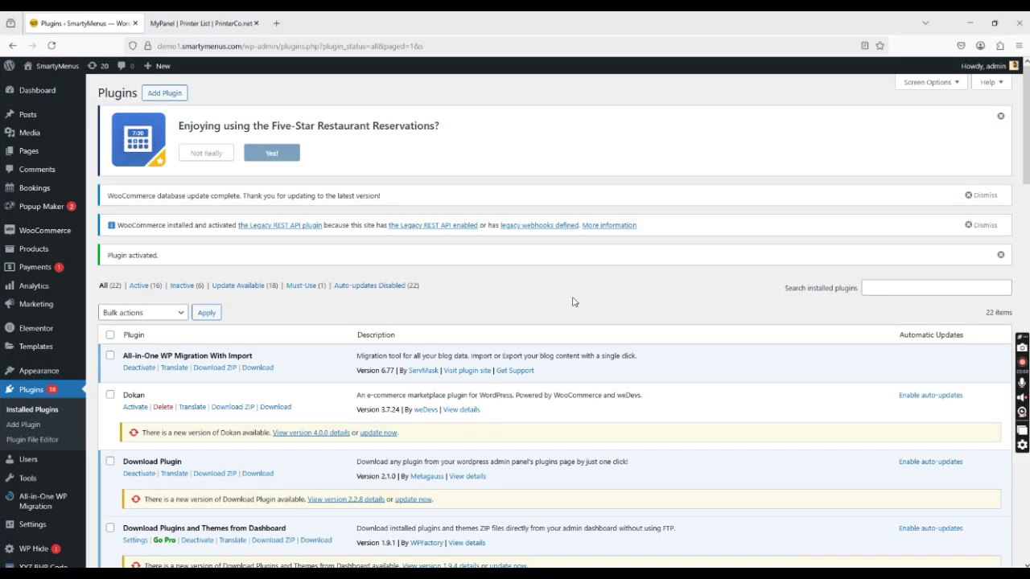
# - Open the PrinterCo API Integration section under WooCommerce Settings > Integration
pyautogui.scroll(-15, 574, 302)
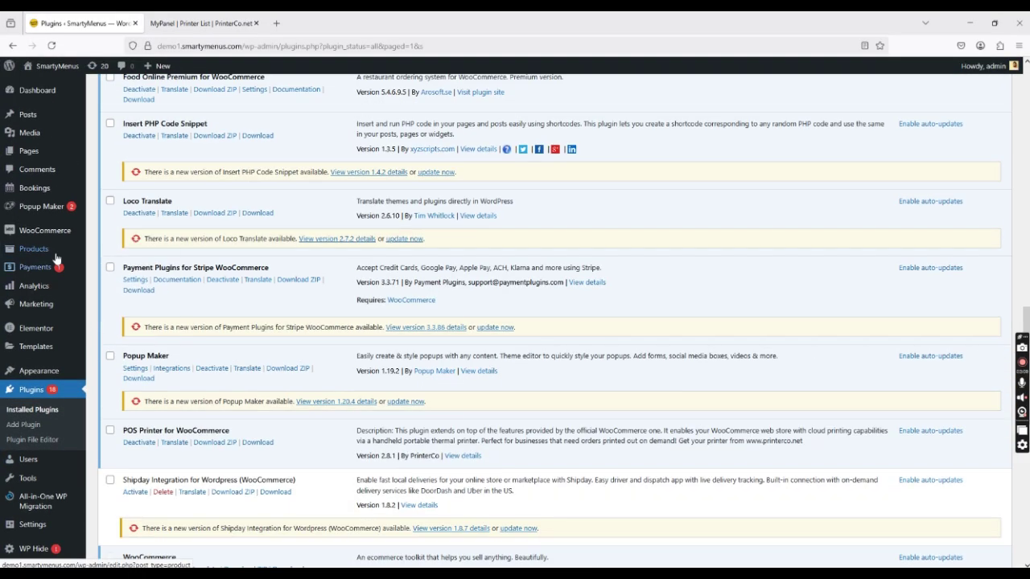
pyautogui.moveTo(56, 230)
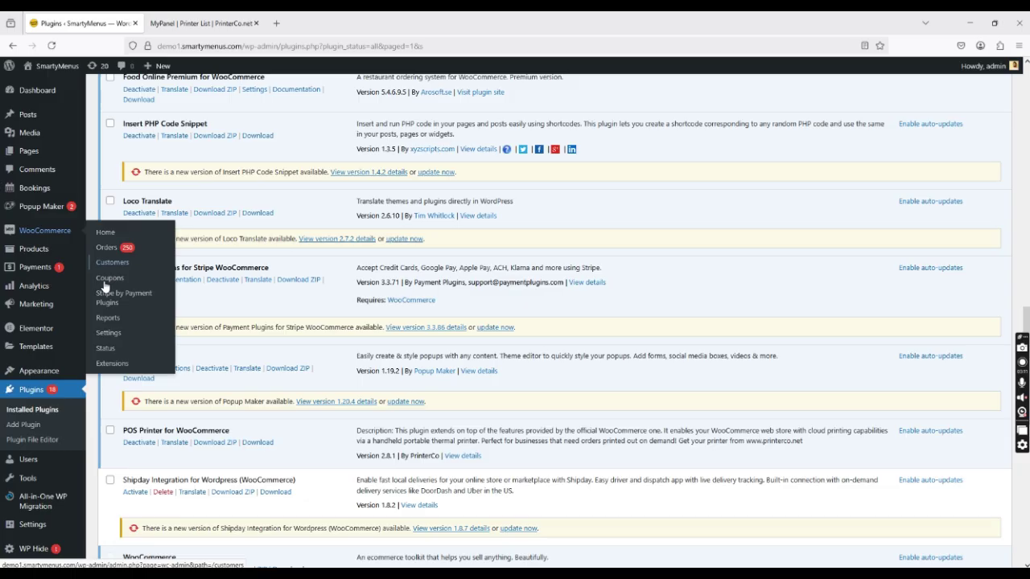
pyautogui.click(113, 334)
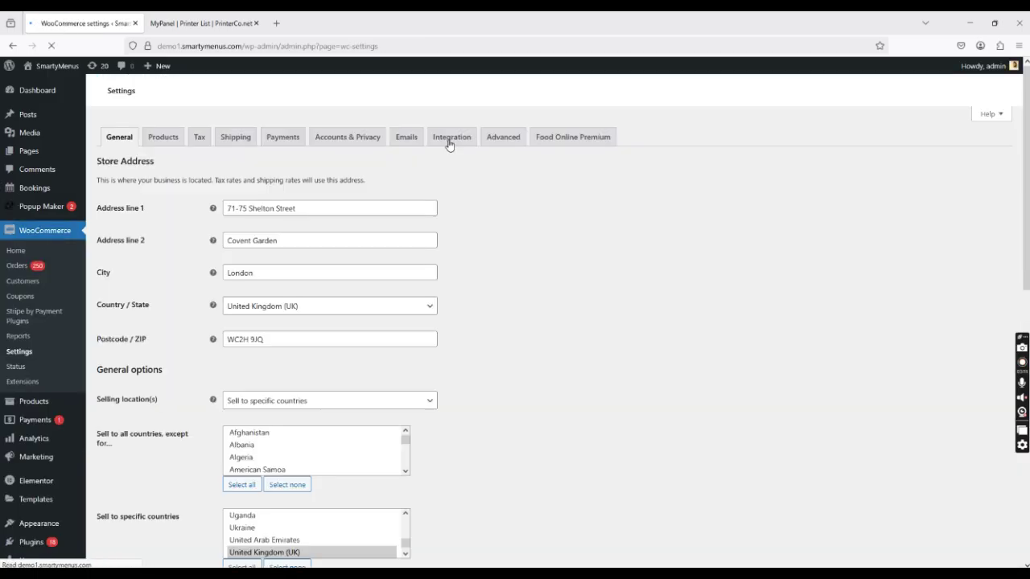
pyautogui.click(449, 142)
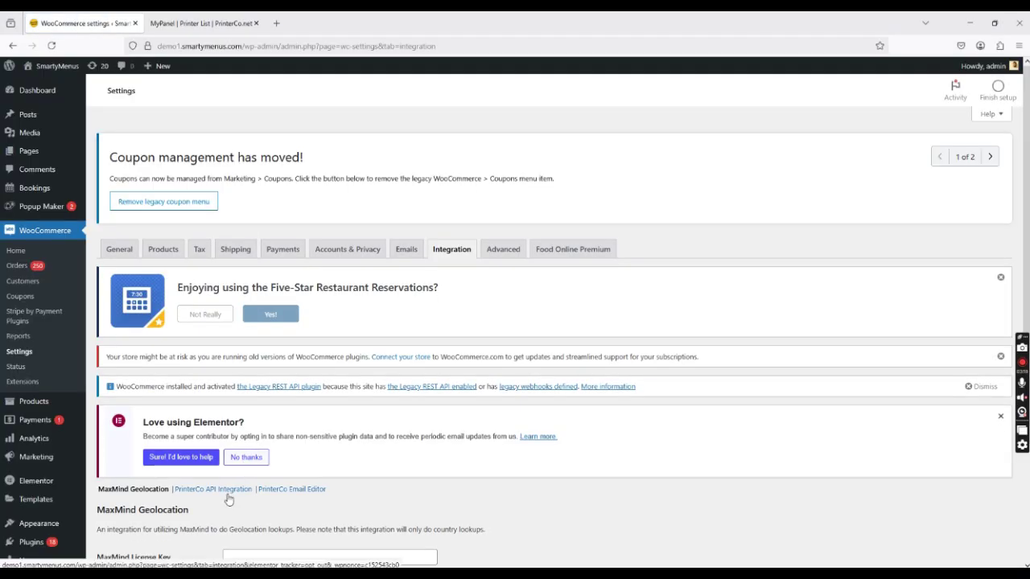
pyautogui.click(214, 489)
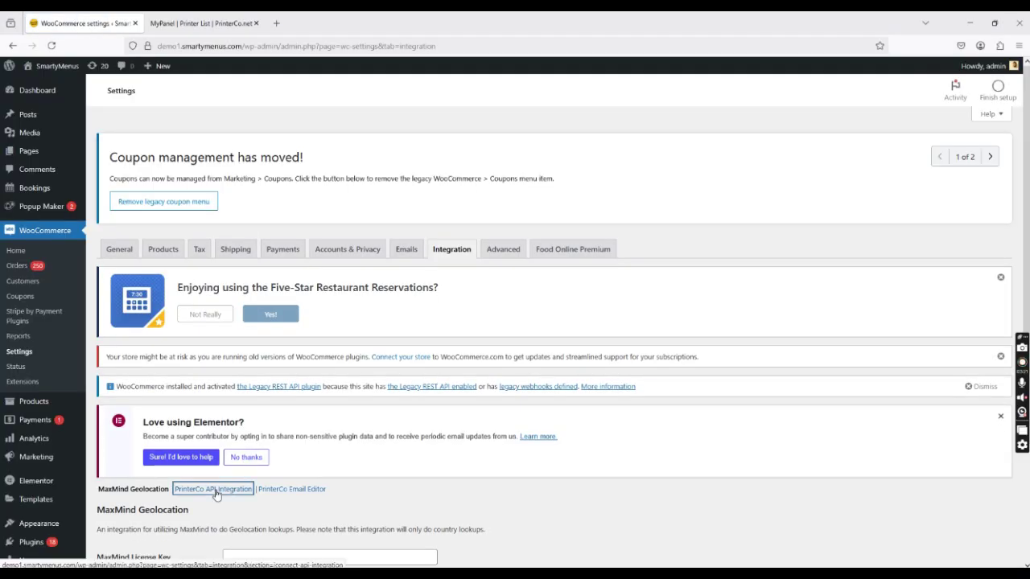
# - Check the empty API Key, Password, License Key, Printer ID, Notify Url and Receipt Header fields, then view MyPanel's printer list
pyautogui.scroll(-4, 573, 386)
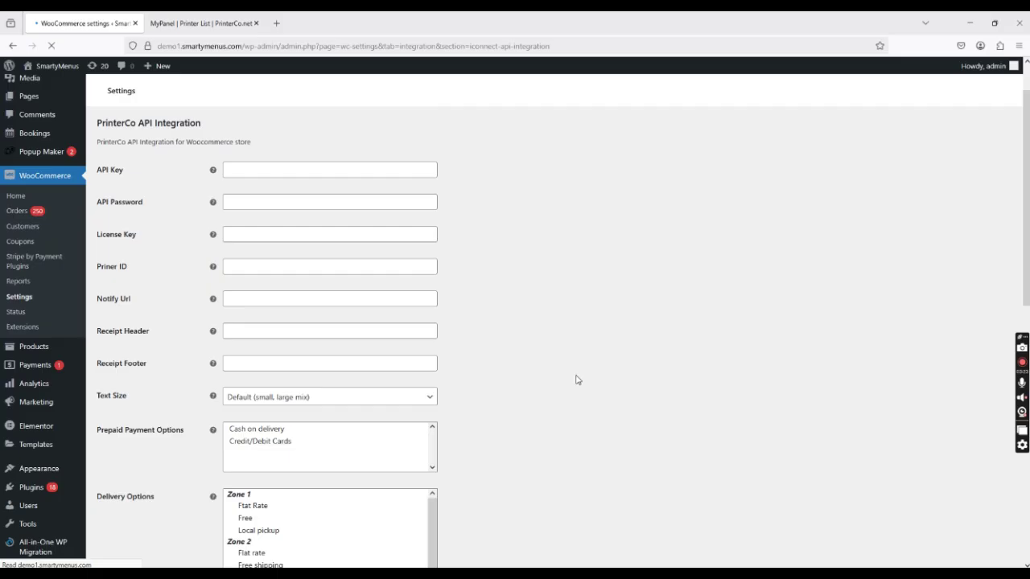
pyautogui.scroll(3, 576, 380)
pyautogui.scroll(-2, 576, 380)
pyautogui.scroll(5, 462, 391)
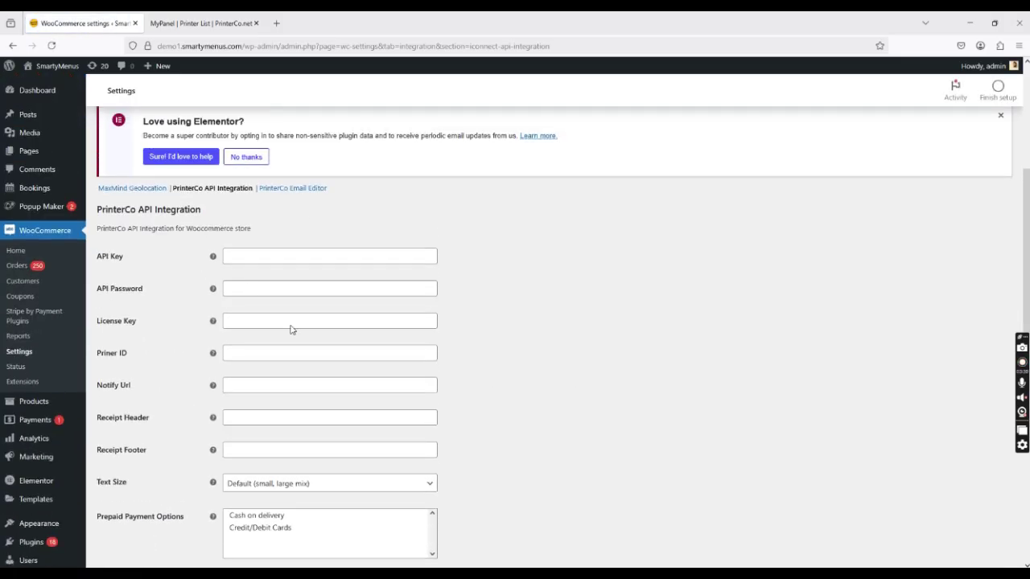
pyautogui.click(249, 254)
pyautogui.click(251, 287)
pyautogui.click(254, 325)
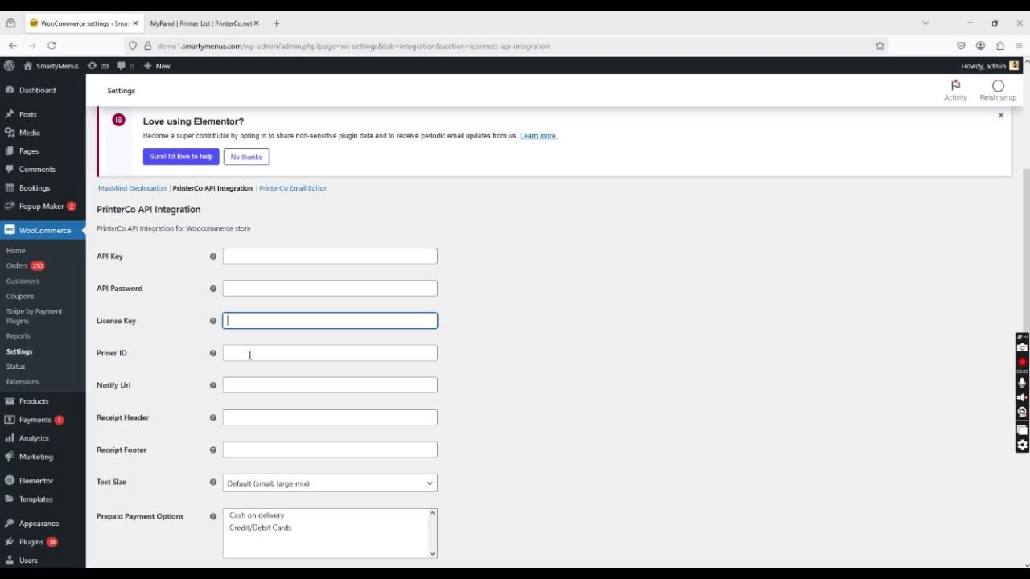
pyautogui.click(250, 354)
pyautogui.click(251, 387)
pyautogui.click(250, 419)
pyautogui.click(197, 30)
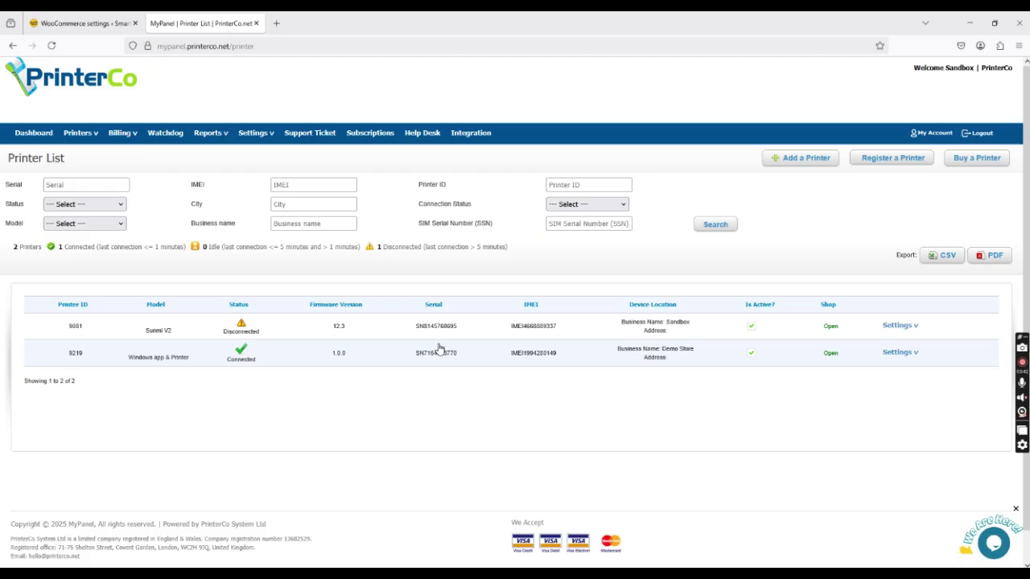
# - Open the Sunmi V2 printer's details in MyPanel and paste its API key into API Key
pyautogui.click(914, 329)
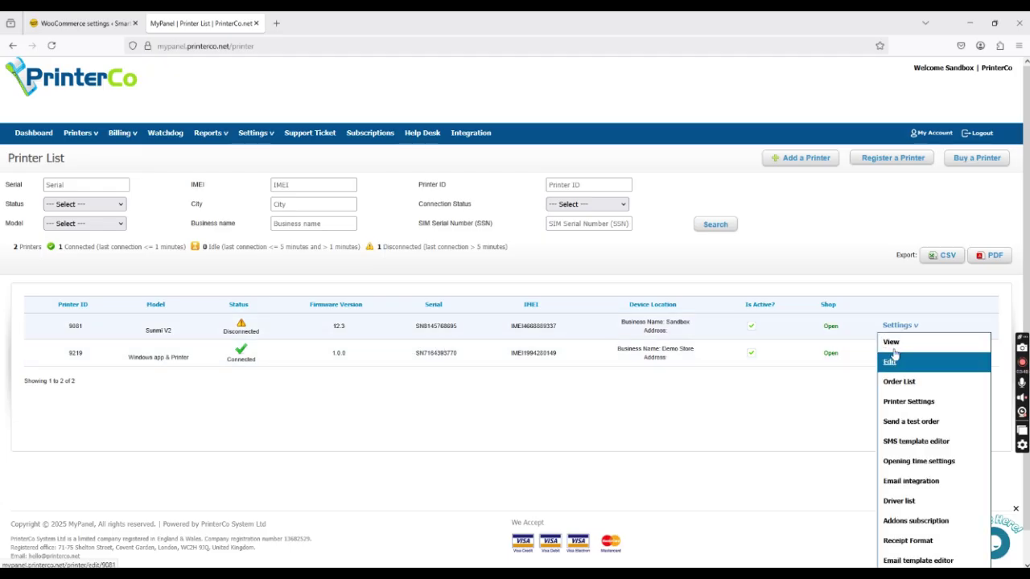
pyautogui.click(892, 342)
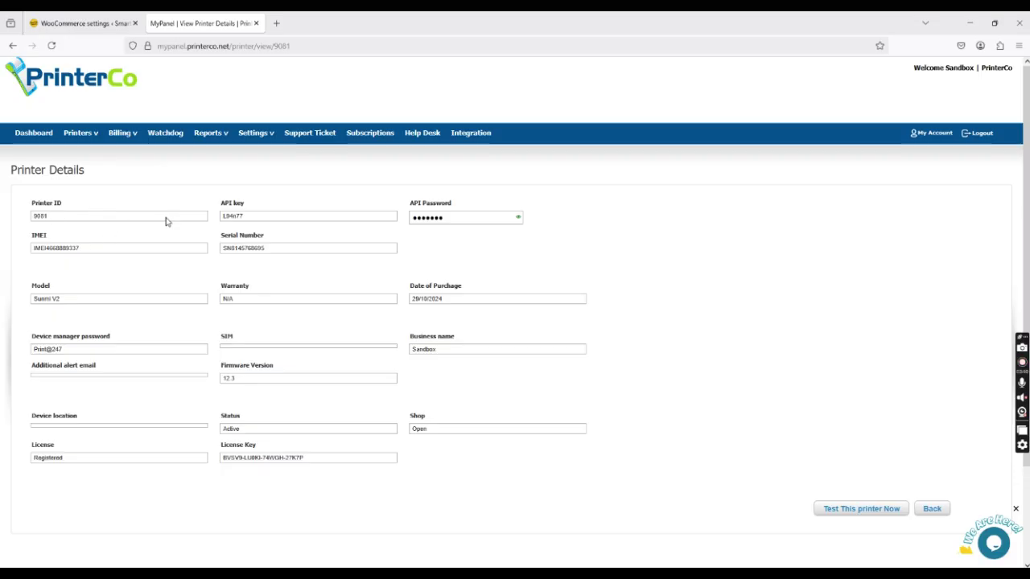
pyautogui.doubleClick(233, 215)
pyautogui.rightClick(235, 217)
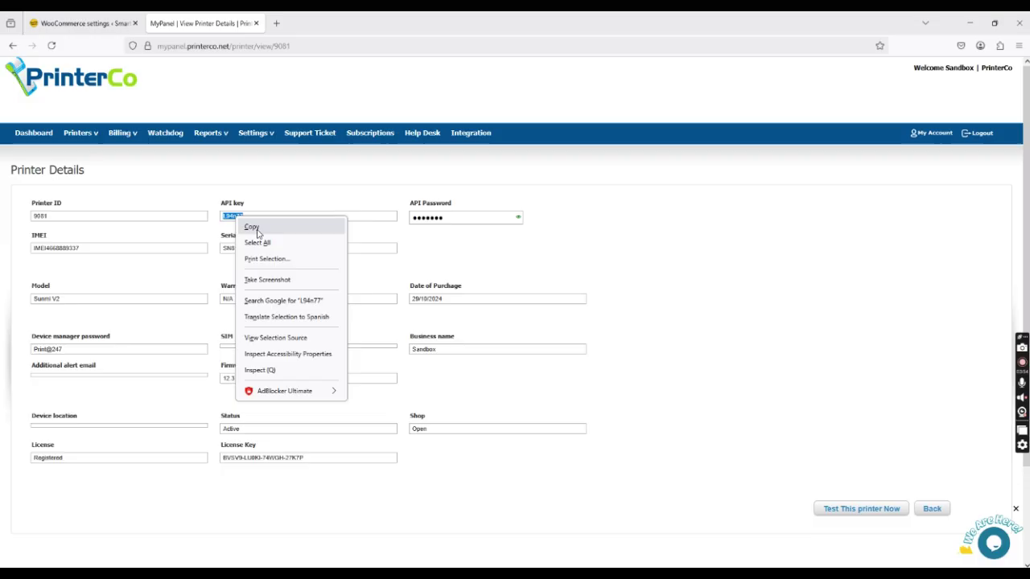
pyautogui.click(255, 230)
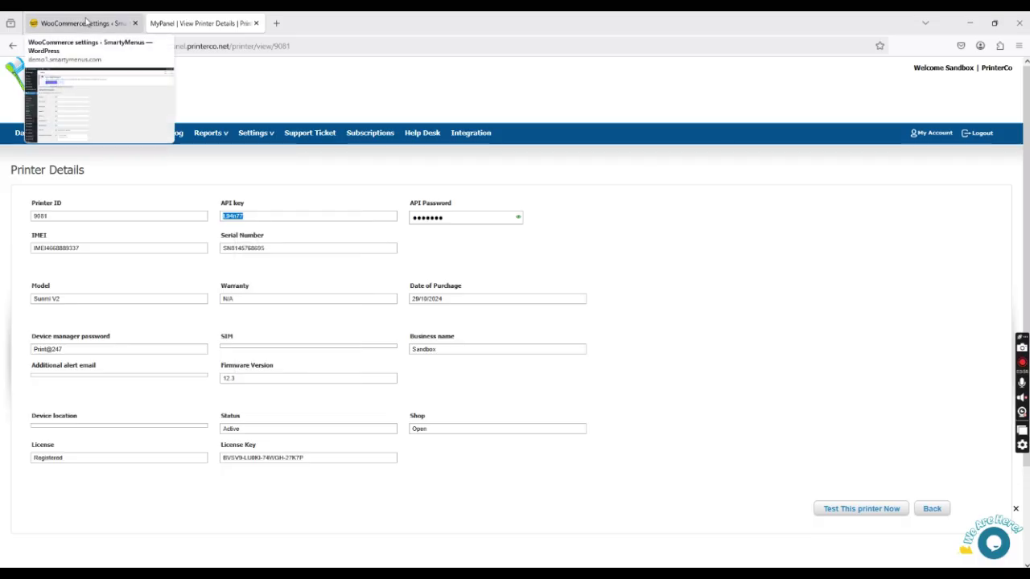
pyautogui.click(87, 23)
pyautogui.hotkey('ctrl', 'Tab')
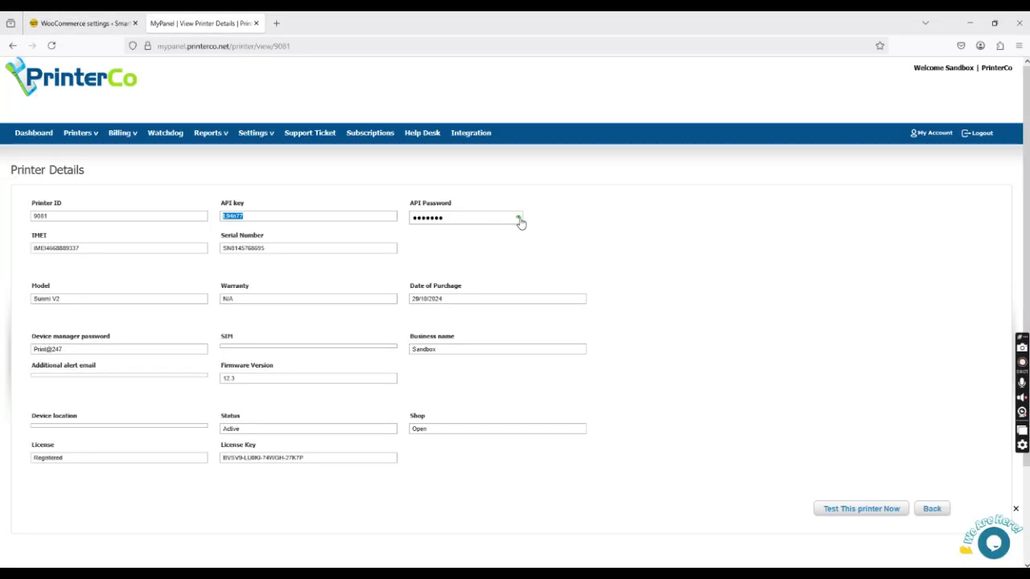
# - Reveal and copy the printer's API password, then paste it into the API Password field
pyautogui.click(517, 220)
pyautogui.doubleClick(424, 218)
pyautogui.rightClick(424, 221)
pyautogui.click(451, 318)
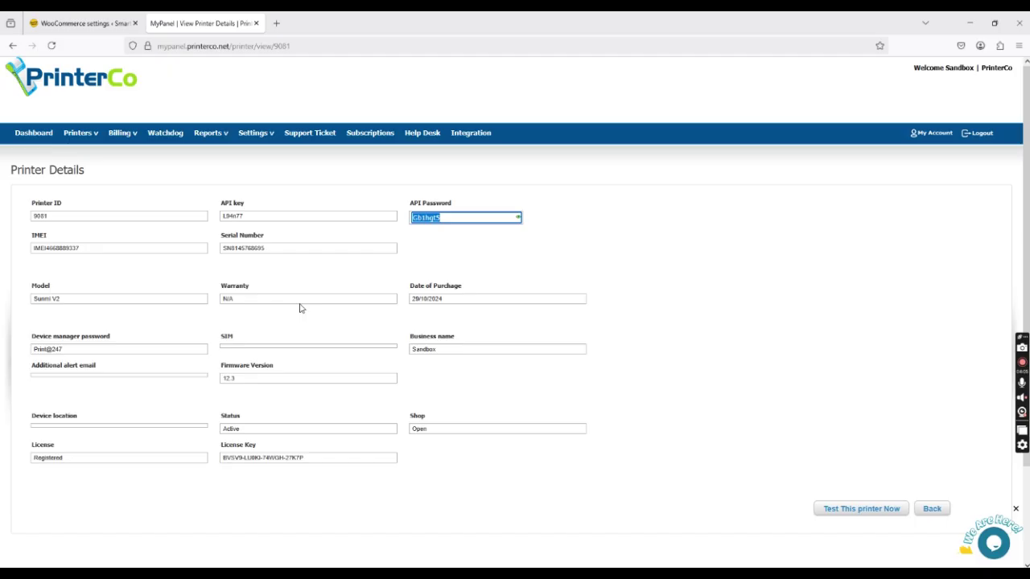
pyautogui.hotkey('ctrl', 'Tab')
pyautogui.rightClick(274, 294)
# - Finish pasting the API password, then copy the printer's licence key into the License Key field
pyautogui.click(301, 373)
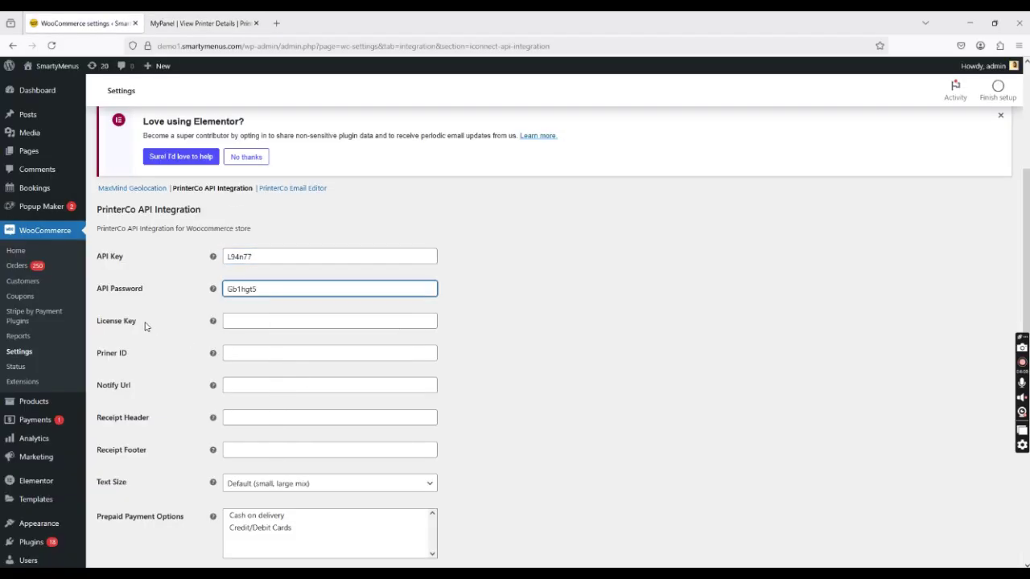
pyautogui.hotkey('ctrl', 'Tab')
pyautogui.moveTo(304, 458); pyautogui.dragTo(240, 458)
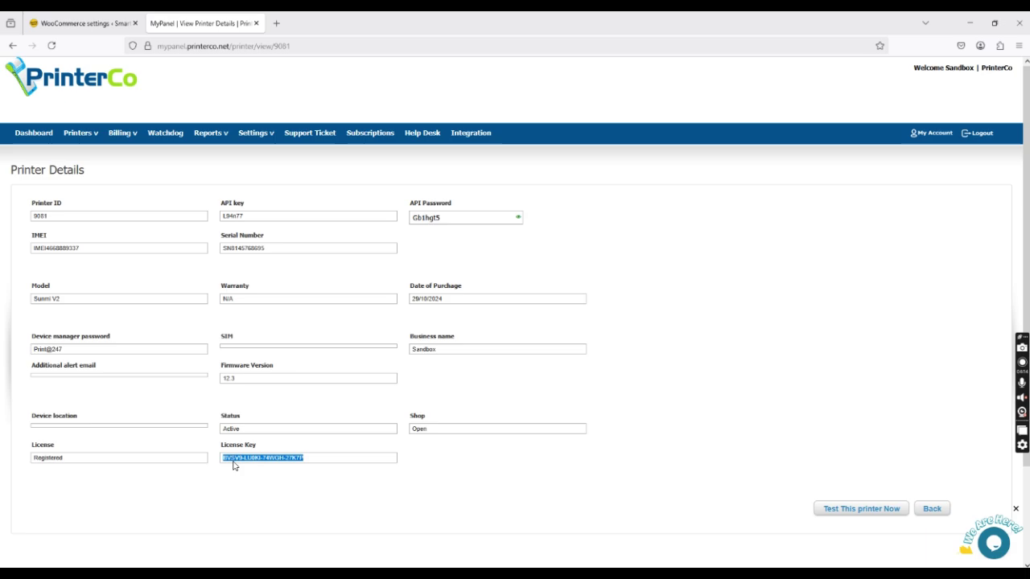
pyautogui.rightClick(233, 465)
pyautogui.click(250, 287)
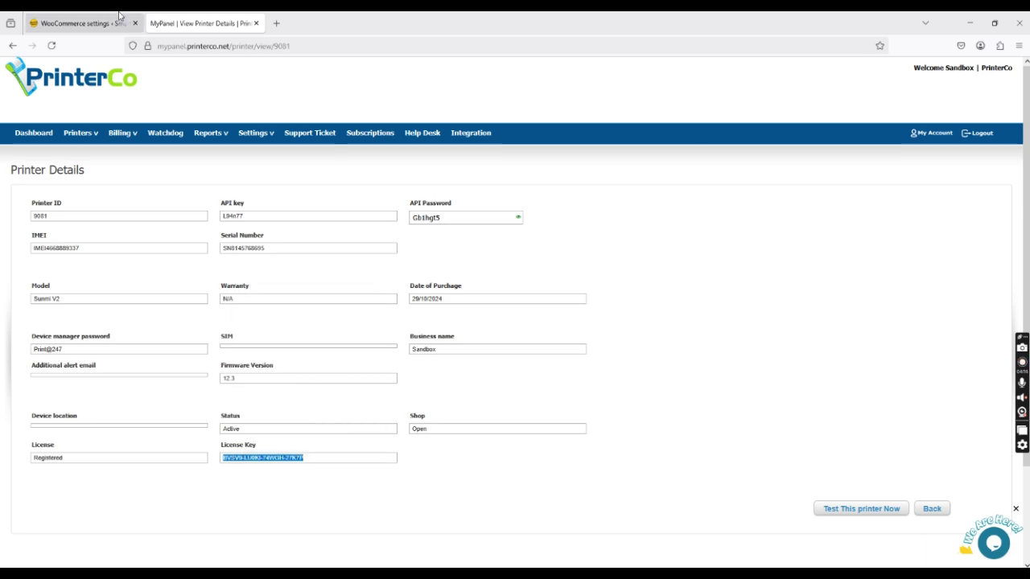
pyautogui.click(80, 23)
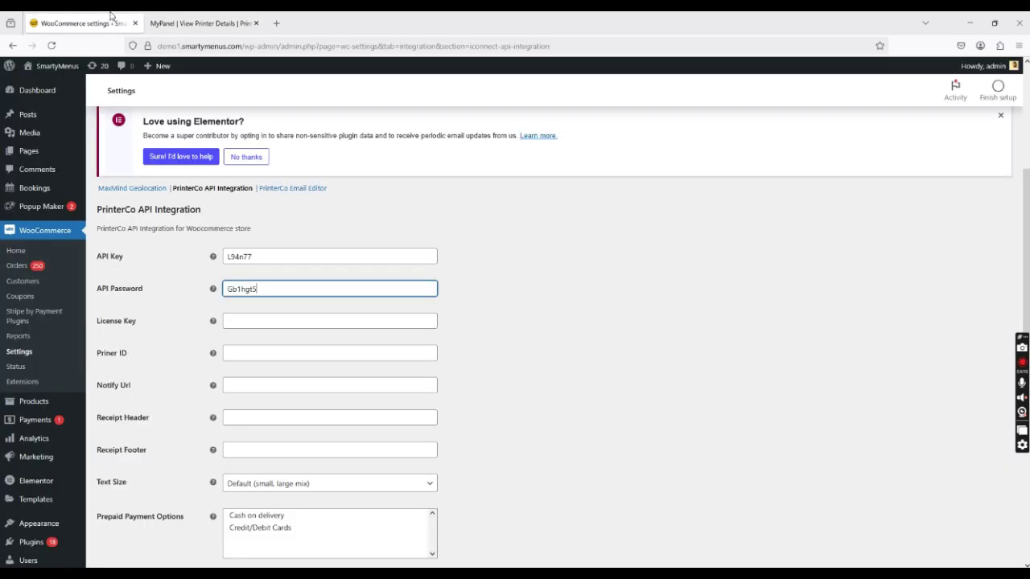
pyautogui.click(251, 321)
pyautogui.rightClick(251, 322)
pyautogui.click(284, 402)
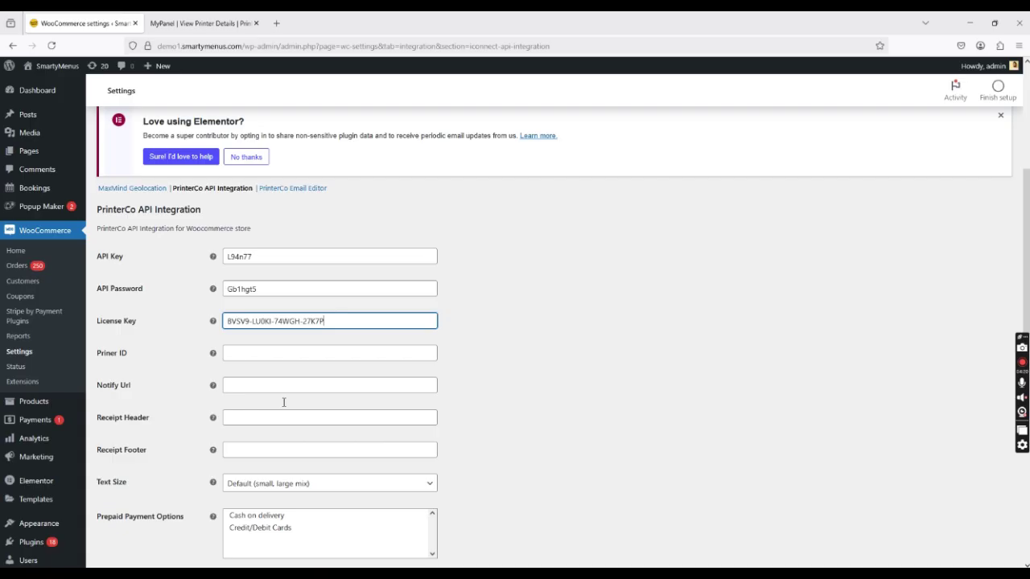
pyautogui.click(536, 356)
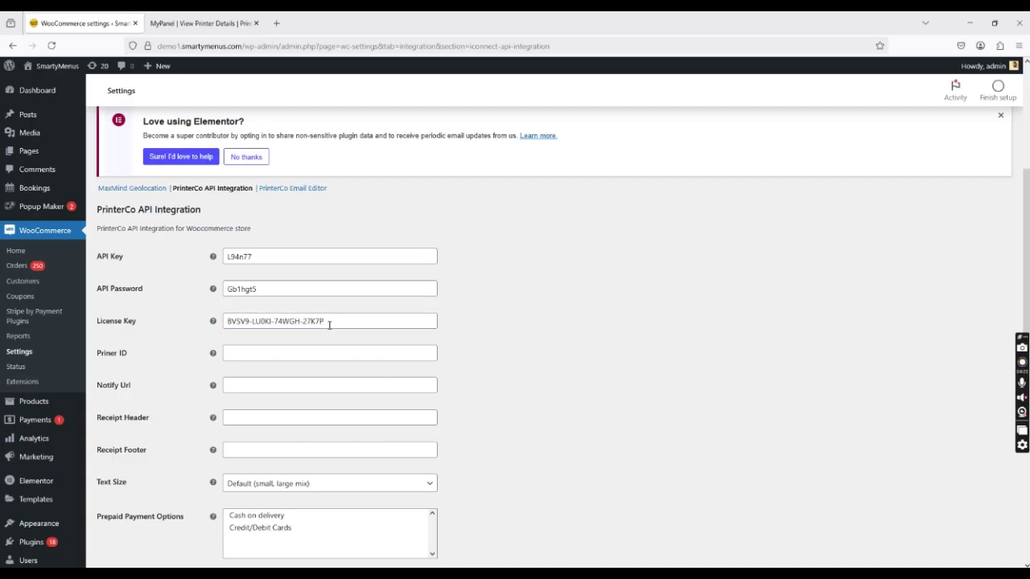
# - Bring the printer's Printer ID 9081 over into the Priner ID field
pyautogui.click(201, 22)
pyautogui.click(80, 23)
pyautogui.click(252, 353)
pyautogui.rightClick(252, 354)
# - Paste Printer ID 9081 and set the Receipt Header to 'Smarty Menu'
pyautogui.click(281, 434)
pyautogui.scroll(-1, 534, 391)
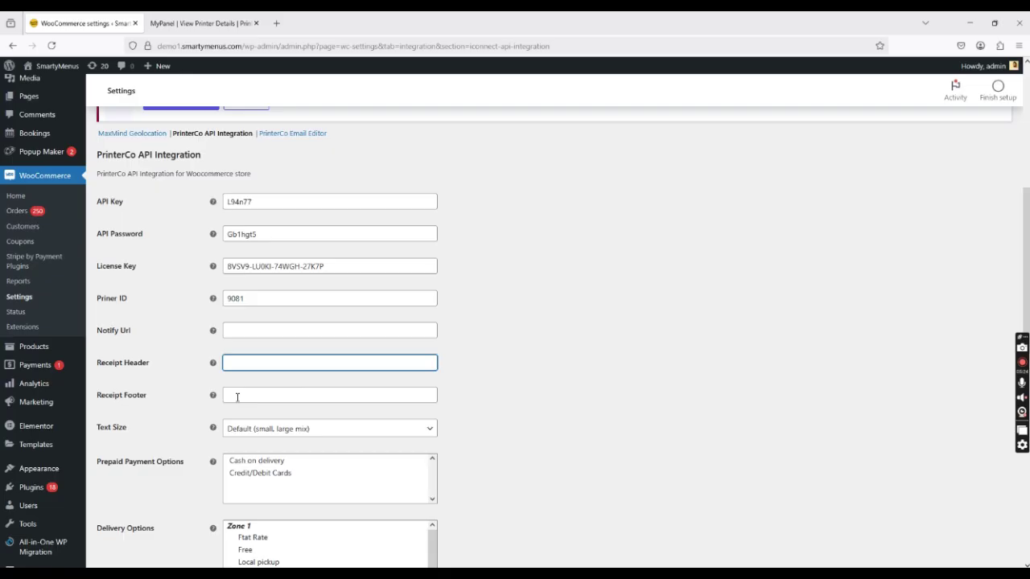
pyautogui.click(236, 395)
pyautogui.click(236, 364)
pyautogui.write('Smarty Menu')
pyautogui.click(254, 395)
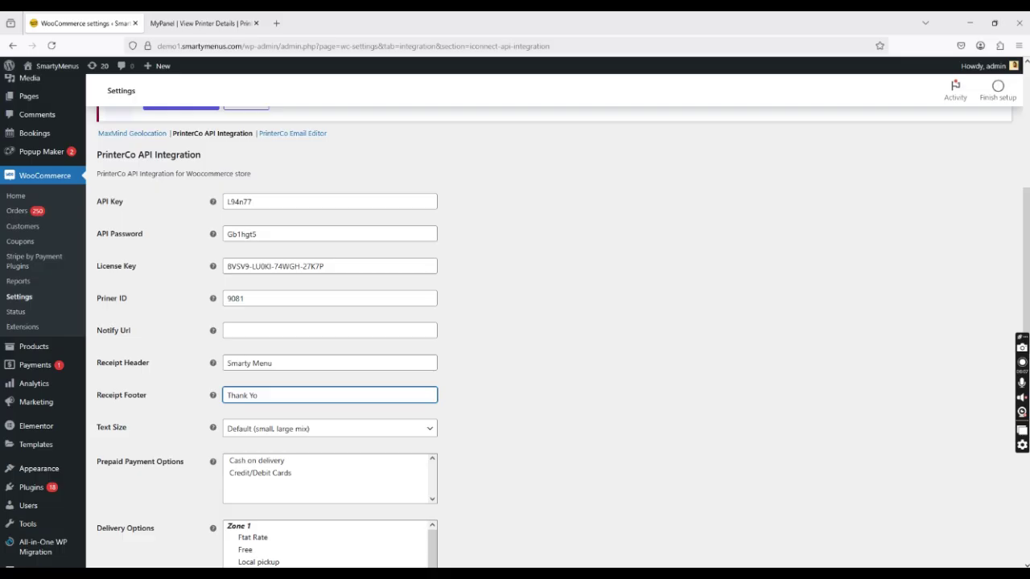
# - Mark Credit/Debit Cards as prepaid and select Flat Rate, Free, Zone 2 Flat rate and Free shipping delivery options
pyautogui.scroll(-3, 172, 326)
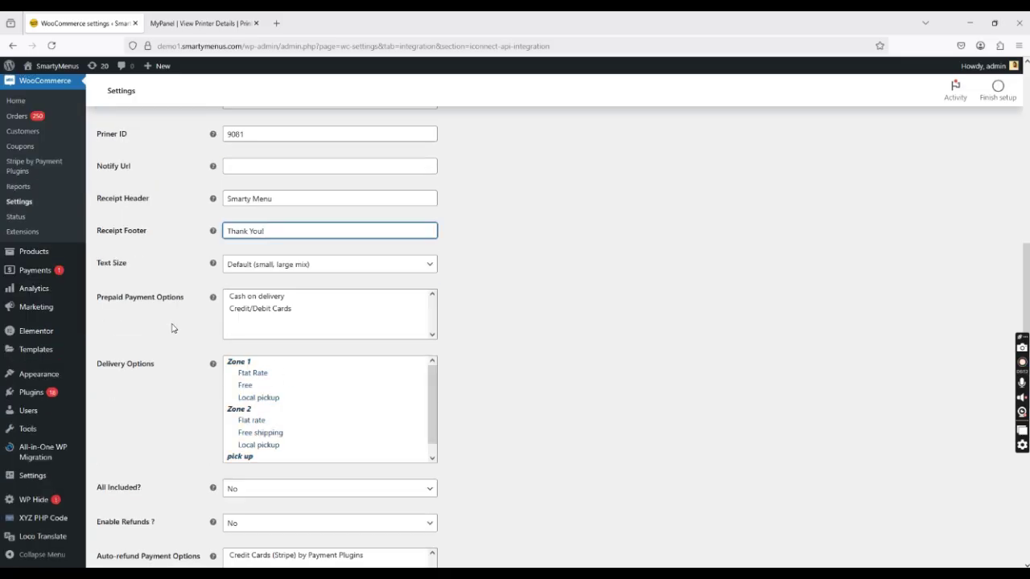
pyautogui.click(262, 310)
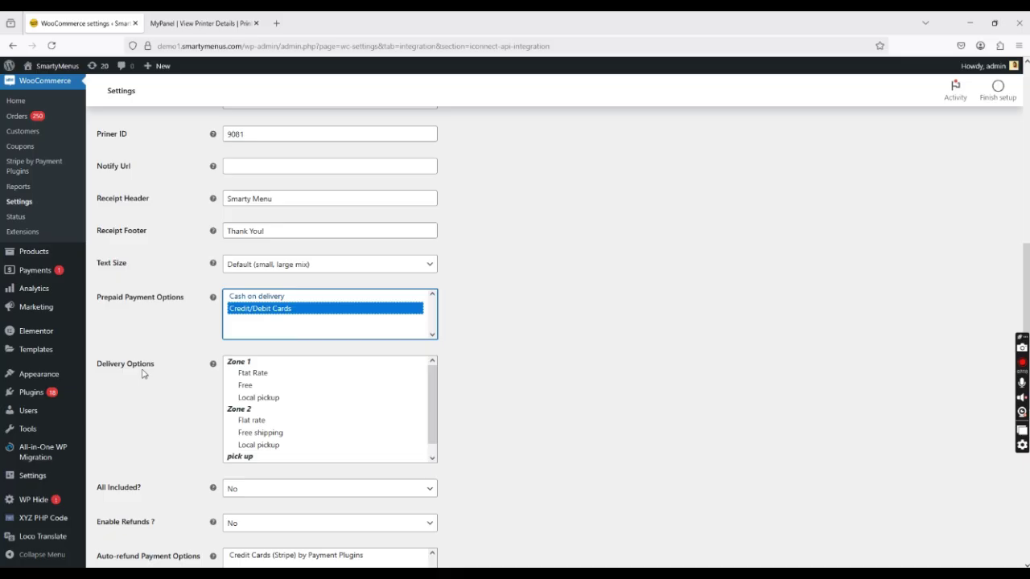
pyautogui.click(256, 373)
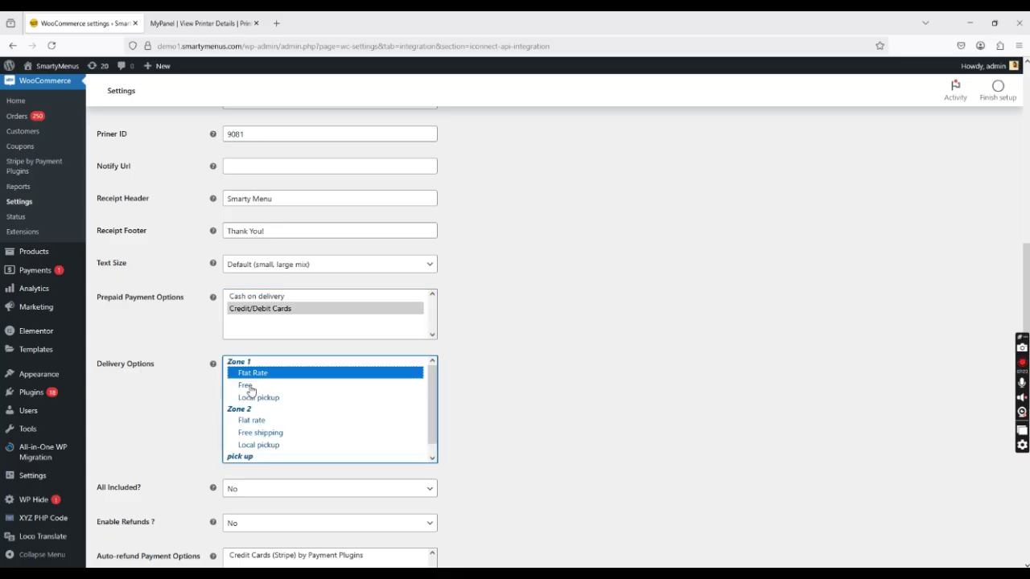
pyautogui.keyDown('ctrl'); pyautogui.click(250, 386); pyautogui.keyUp('ctrl')
pyautogui.keyDown('ctrl'); pyautogui.click(256, 420); pyautogui.keyUp('ctrl')
pyautogui.keyDown('ctrl'); pyautogui.click(279, 433); pyautogui.keyUp('ctrl')
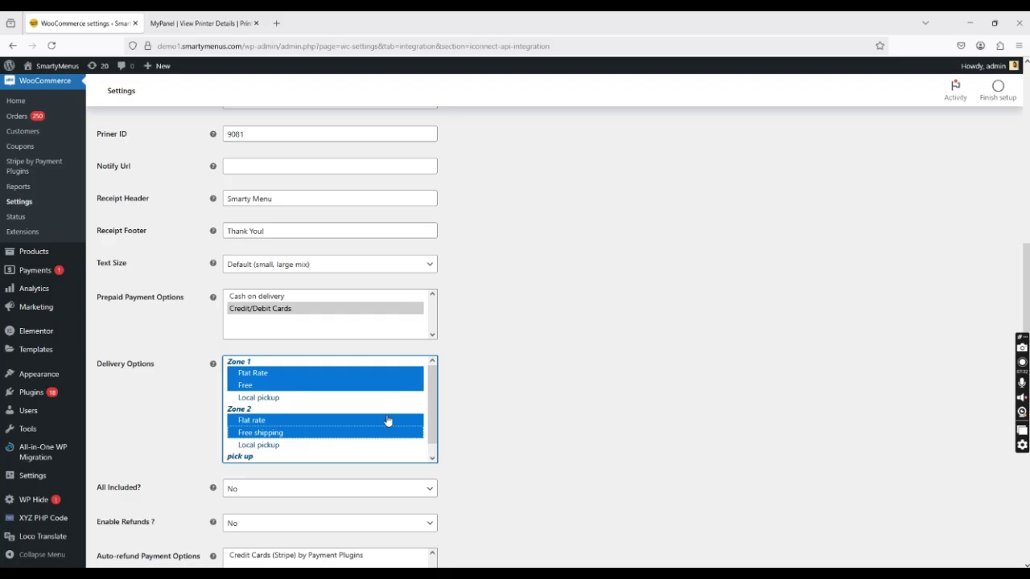
pyautogui.scroll(-2, 385, 418)
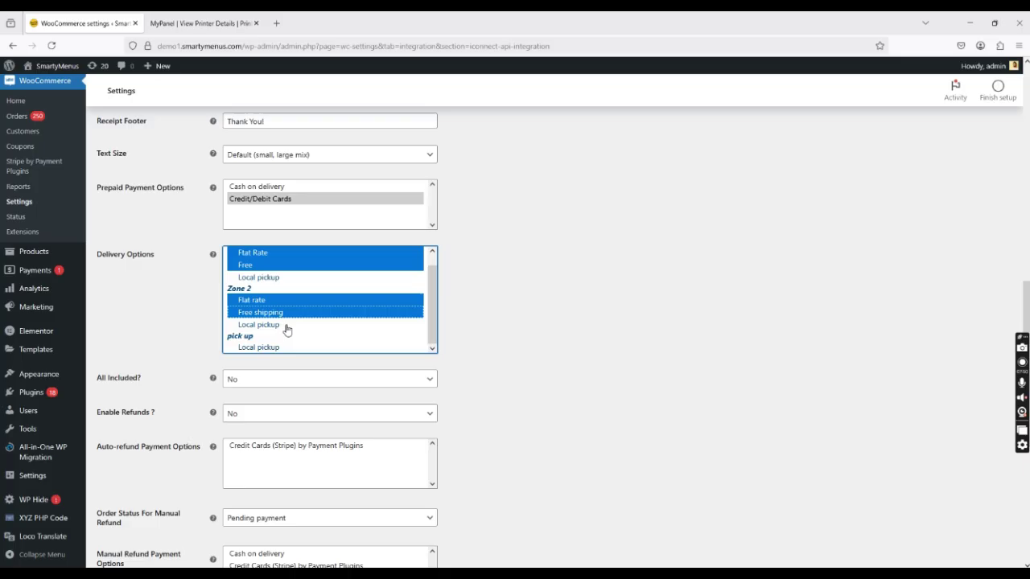
pyautogui.scroll(-1, 302, 336)
pyautogui.scroll(-5, 318, 354)
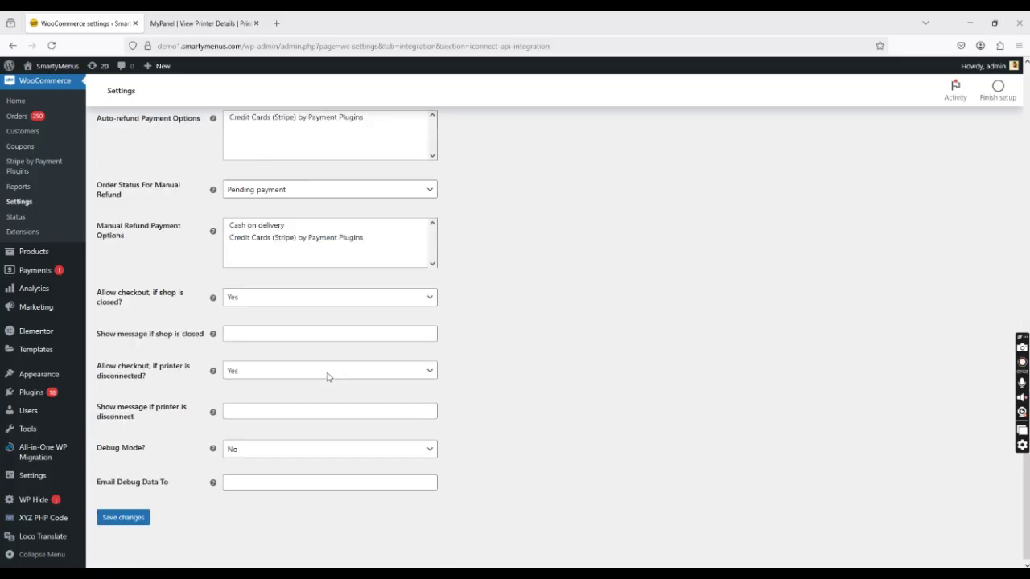
pyautogui.scroll(2, 289, 376)
pyautogui.scroll(-2, 274, 377)
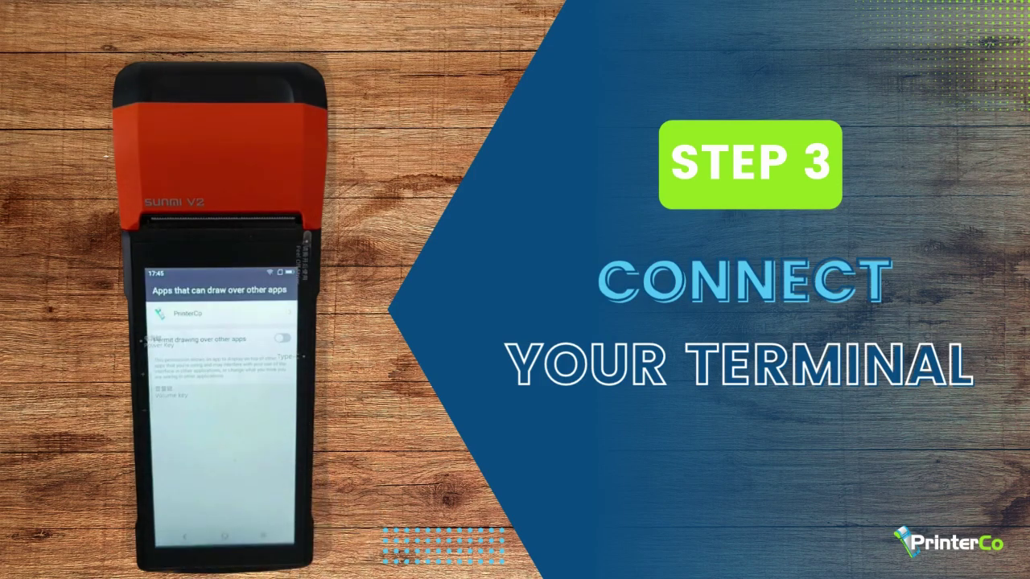
# - Turn on 'Permit drawing over other apps' for PrinterCo on the Sunmi V2 terminal
pyautogui.click(281, 338)
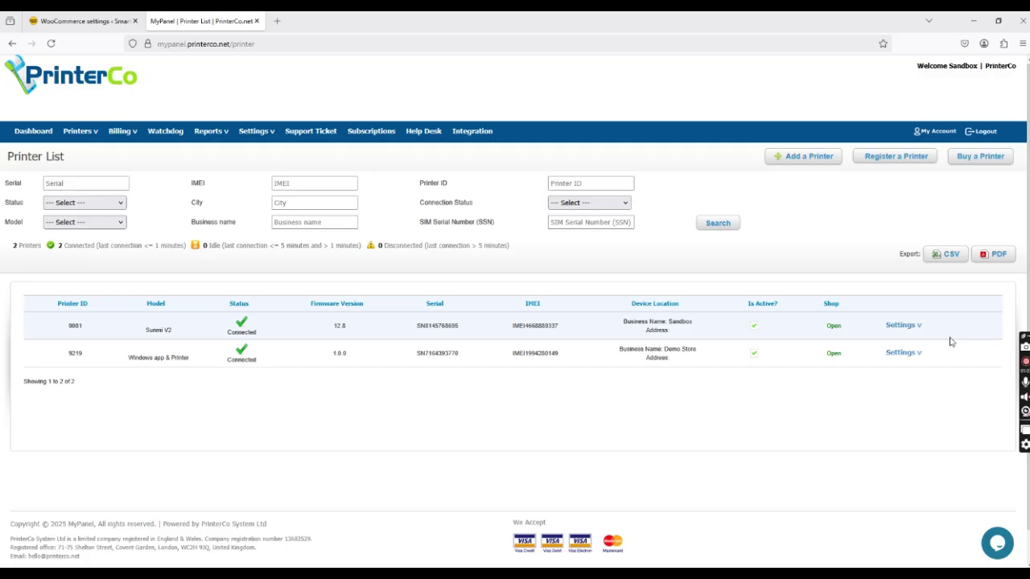
# - Back in the PrinterCo settings, open the SmartyMenus storefront in a new tab
pyautogui.click(78, 22)
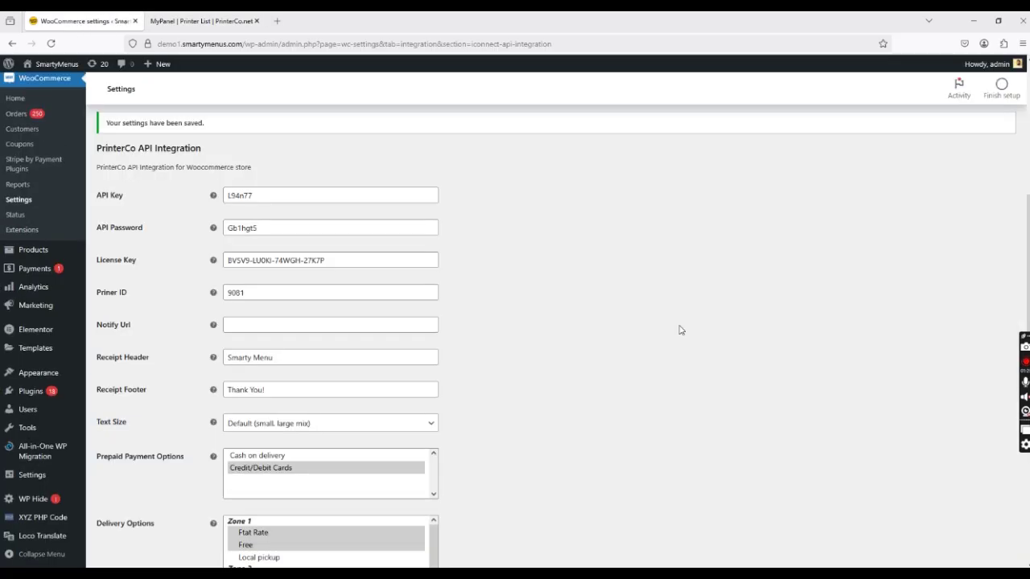
pyautogui.scroll(5, 407, 301)
pyautogui.scroll(-4, 394, 257)
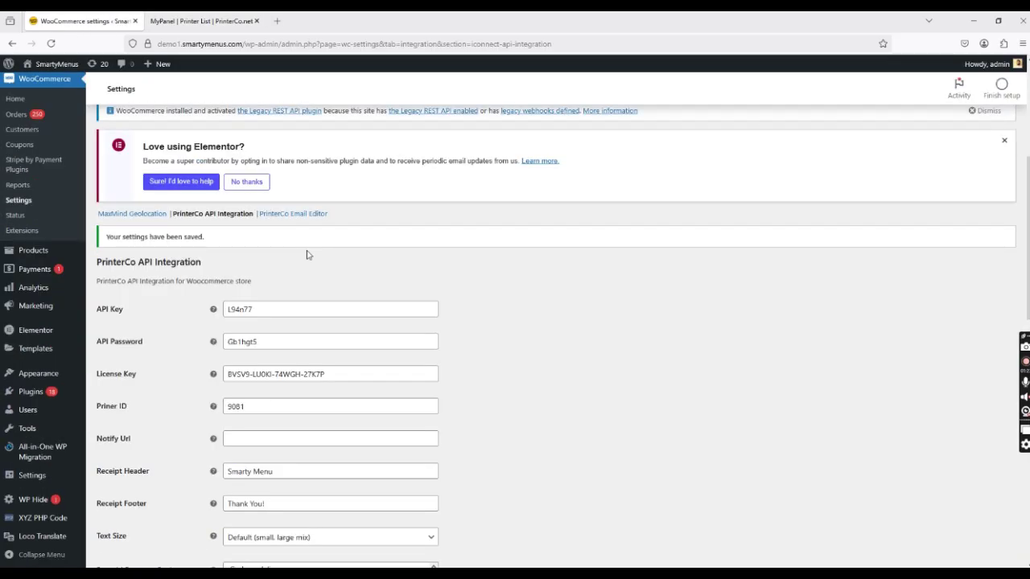
pyautogui.scroll(5, 307, 254)
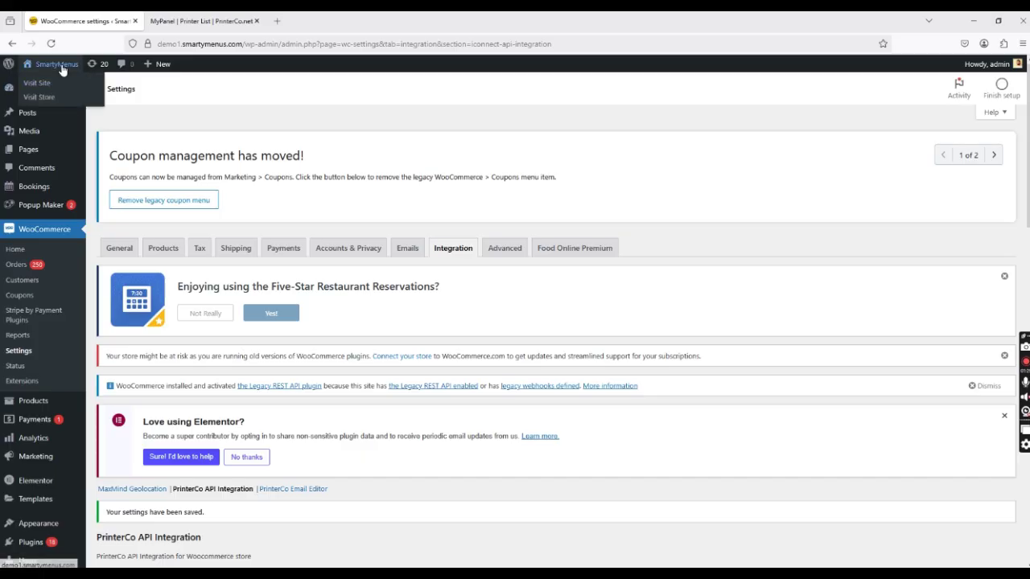
pyautogui.rightClick(49, 84)
pyautogui.click(89, 94)
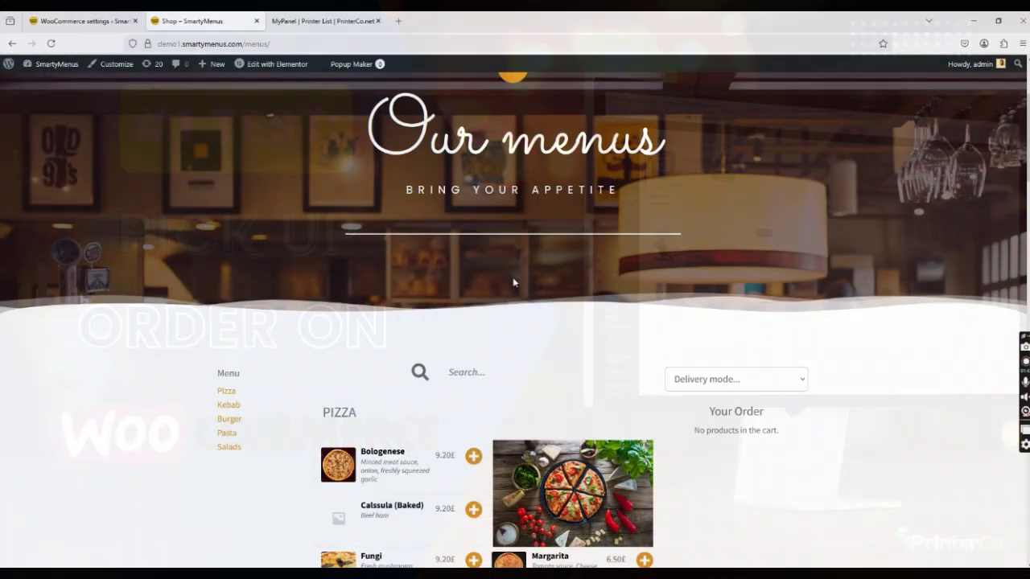
# - Set the storefront's delivery mode to Pick Up
pyautogui.scroll(-1, 669, 290)
pyautogui.scroll(1, 669, 289)
pyautogui.click(736, 377)
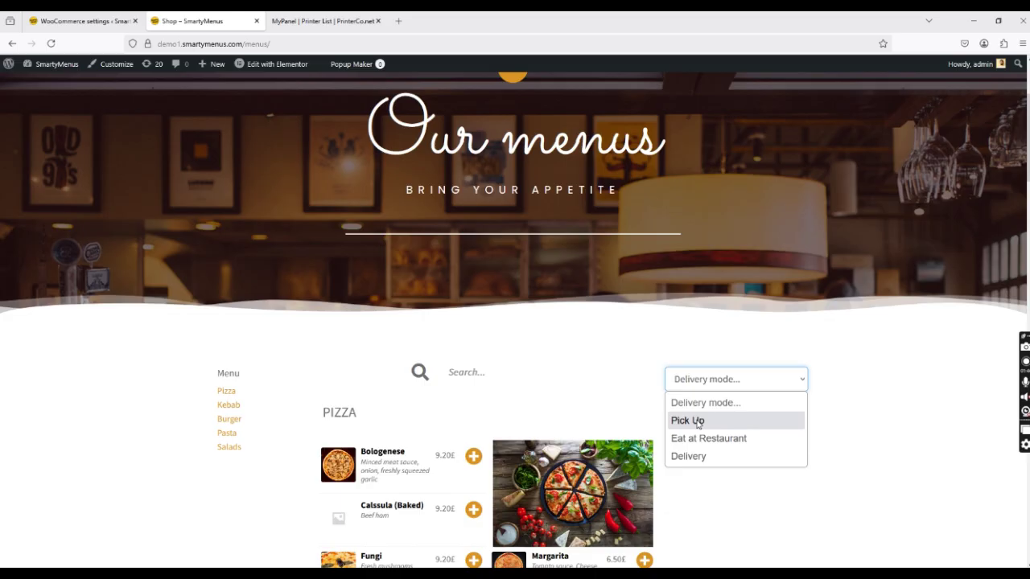
pyautogui.click(690, 421)
# - Order one Margarita with Mushrooms and Pepper and place the 8.60£ pick-up order
pyautogui.scroll(-2, 599, 349)
pyautogui.scroll(-2, 597, 348)
pyautogui.click(531, 342)
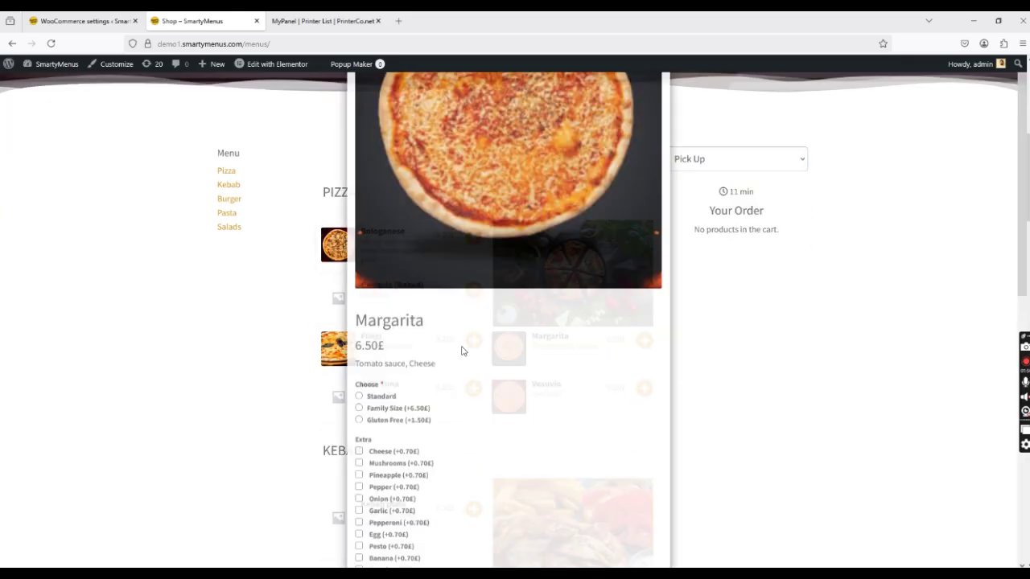
pyautogui.click(359, 431)
pyautogui.click(358, 455)
pyautogui.scroll(-10, 494, 416)
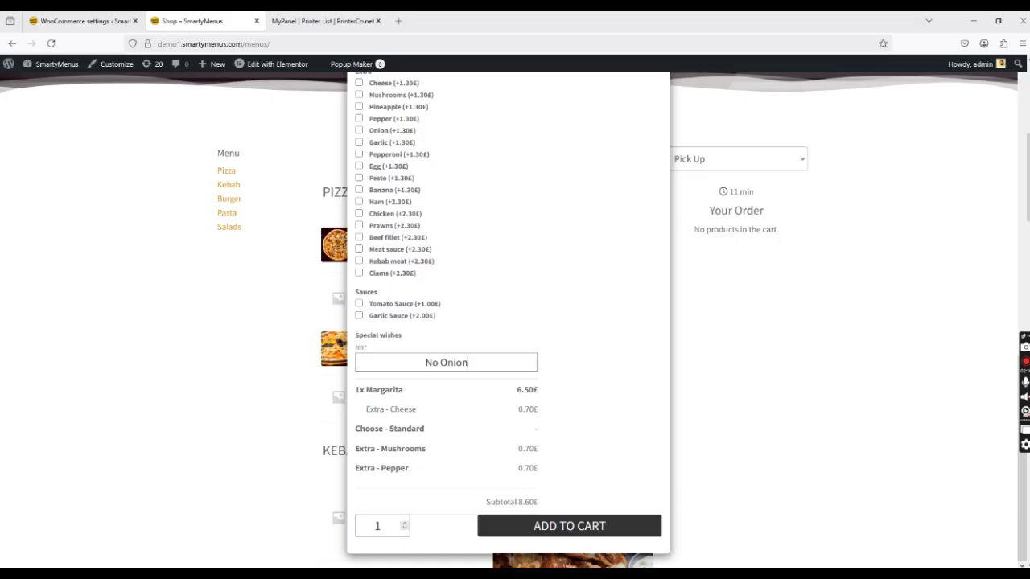
pyautogui.click(562, 528)
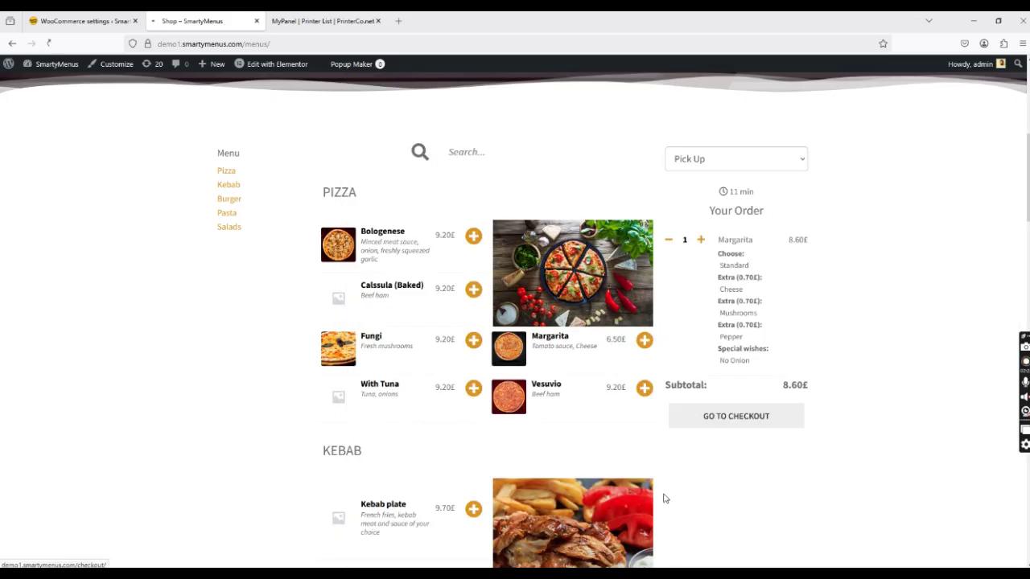
pyautogui.scroll(-7, 705, 388)
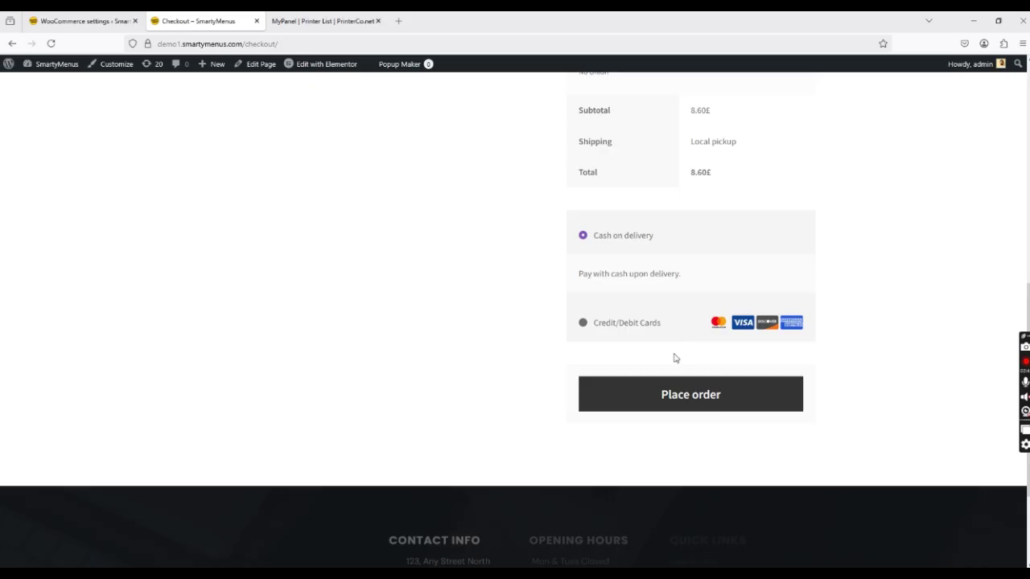
pyautogui.click(681, 343)
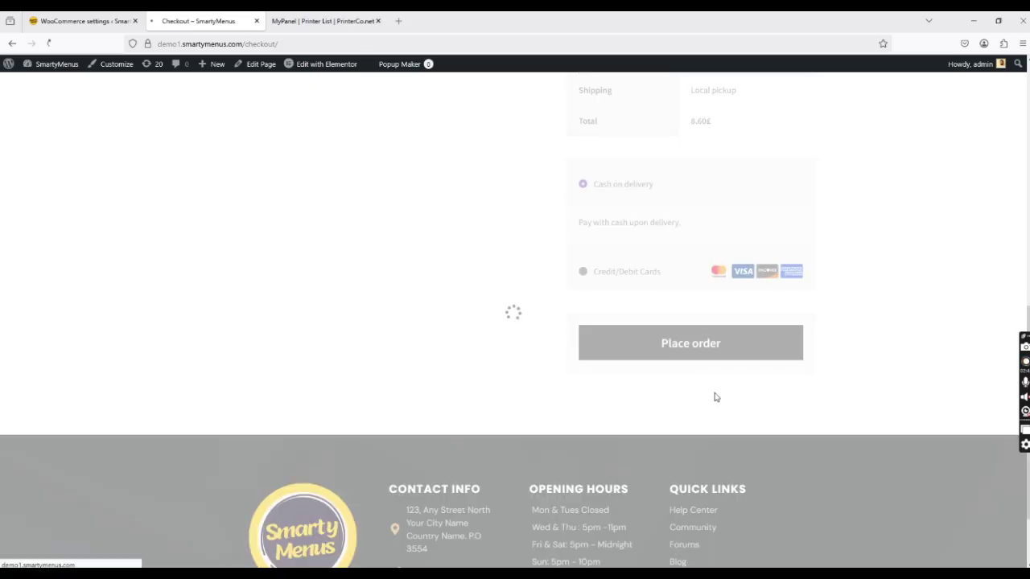
# - Open the Order List from the PrinterCo MyPanel dashboard
pyautogui.hotkey('ctrl', 'Tab')
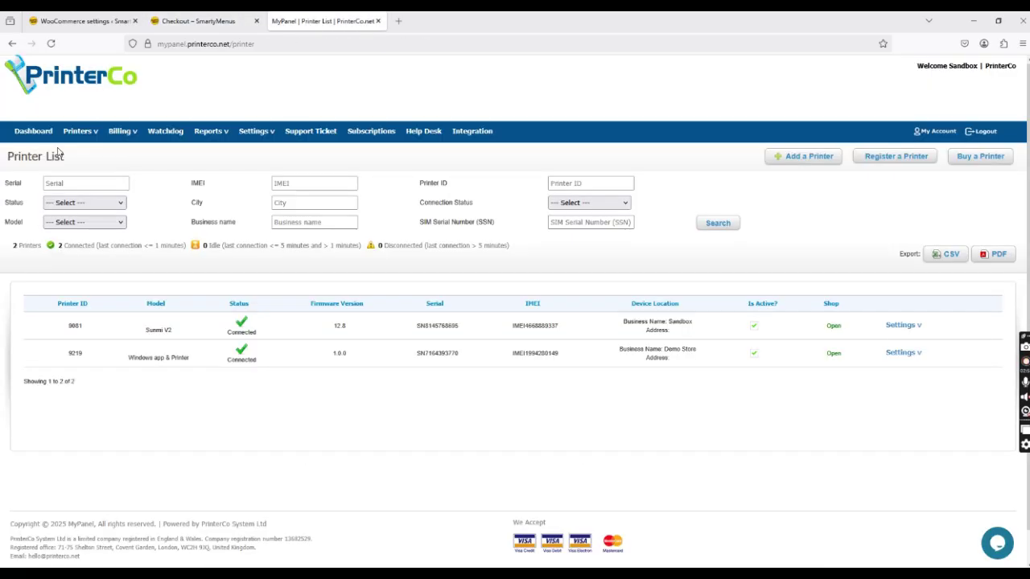
pyautogui.click(33, 131)
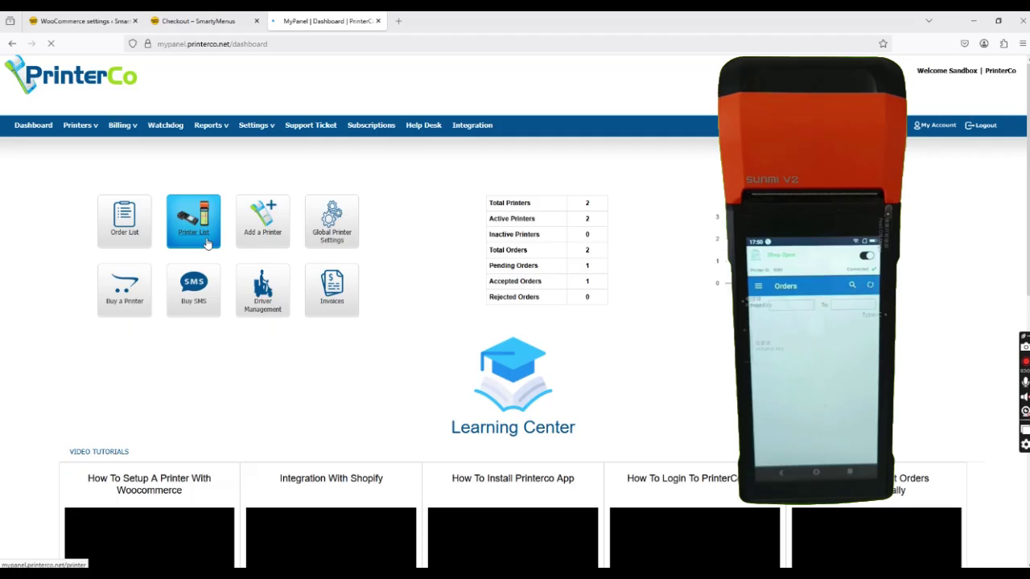
pyautogui.click(126, 222)
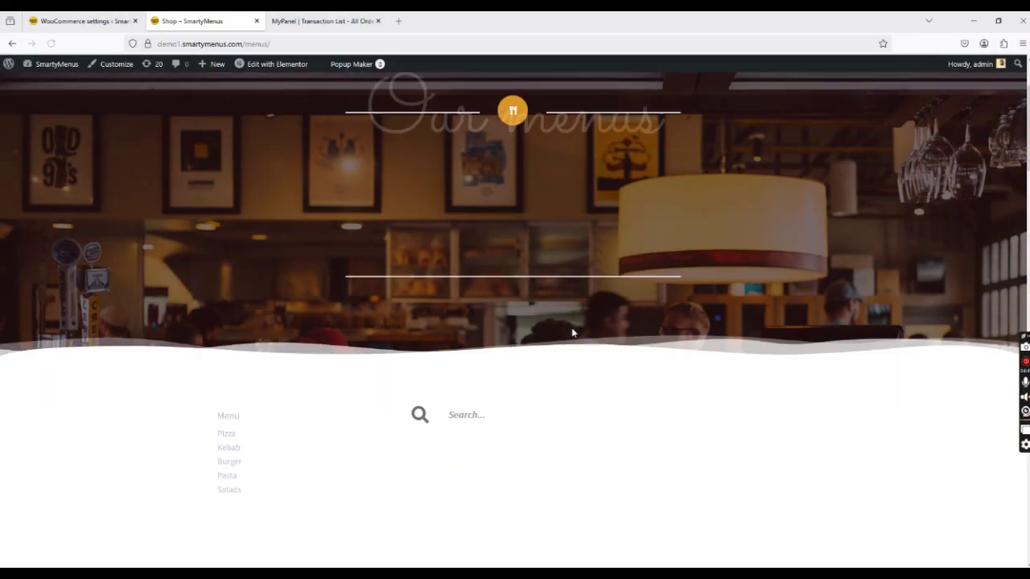
# - Choose Delivery and confirm the entered postcode is within the delivery area
pyautogui.scroll(-1, 572, 332)
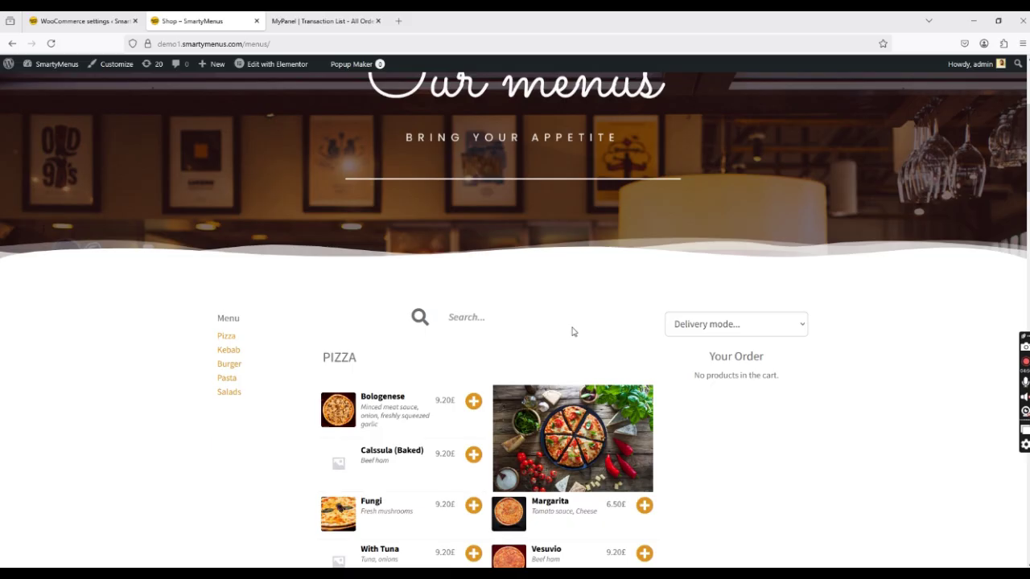
pyautogui.click(694, 401)
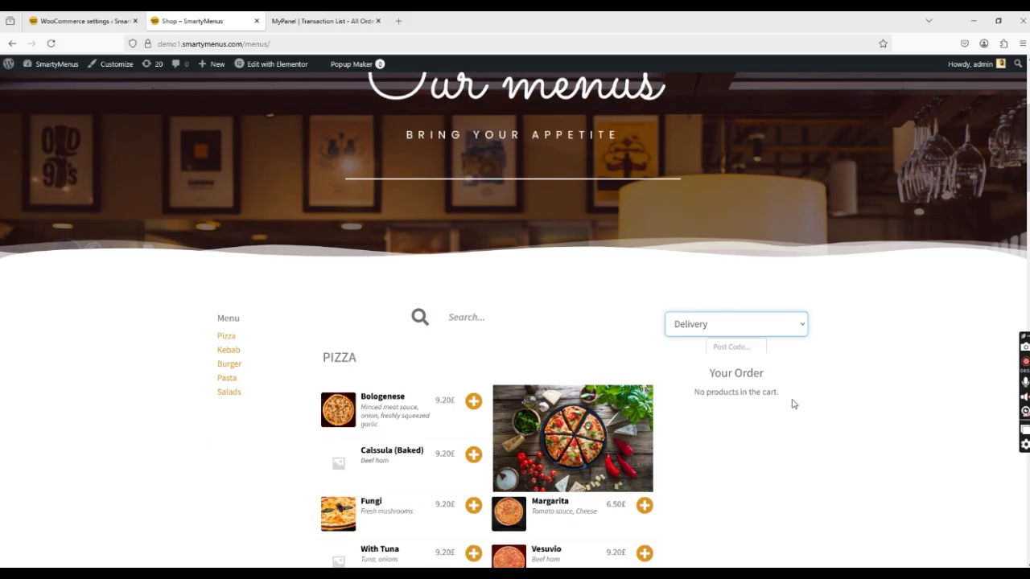
pyautogui.write('WC2H 9JQ')
pyautogui.click(741, 378)
# - Add a Family Size Fungi with banana, ham and chicken to the cart
pyautogui.scroll(-3, 680, 427)
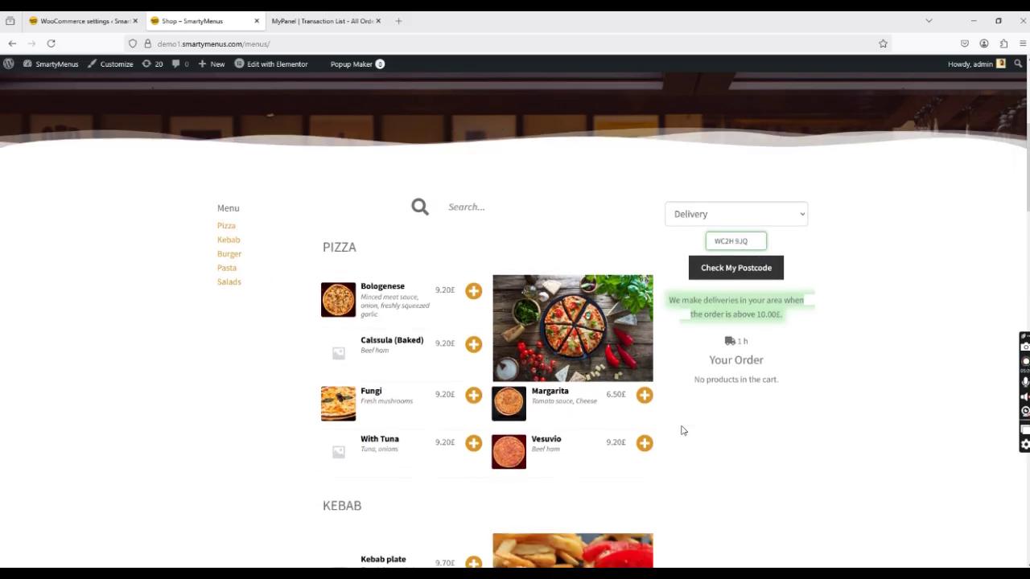
pyautogui.scroll(-2, 724, 410)
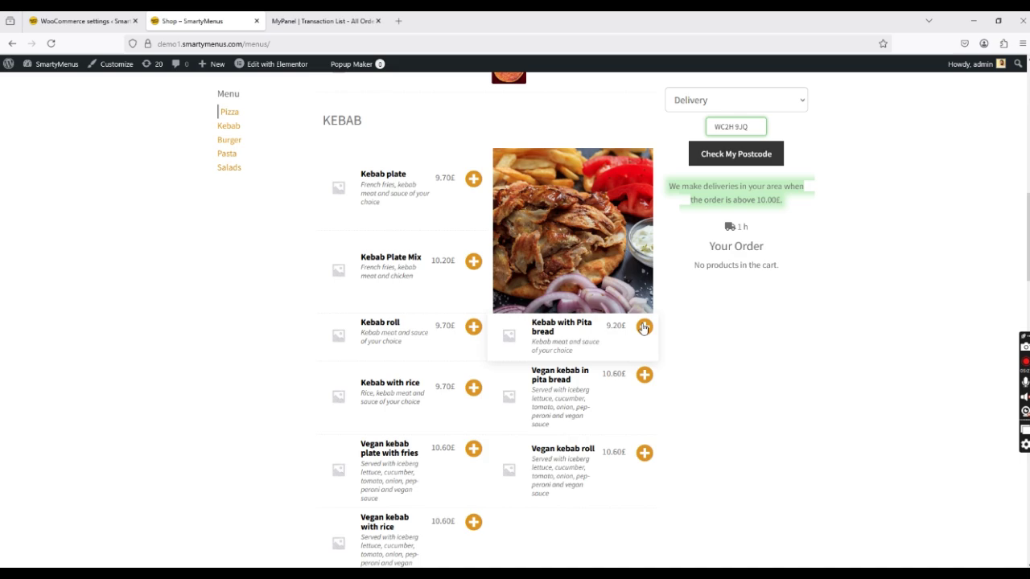
pyautogui.scroll(-1, 631, 354)
pyautogui.scroll(5, 620, 379)
pyautogui.scroll(-2, 483, 394)
pyautogui.click(471, 407)
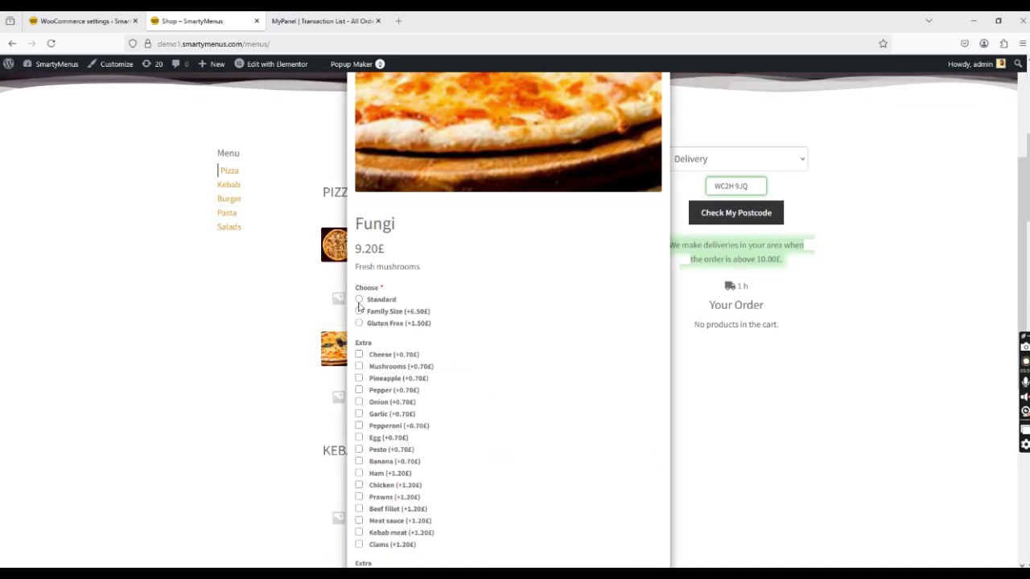
pyautogui.scroll(-5, 417, 486)
pyautogui.click(599, 526)
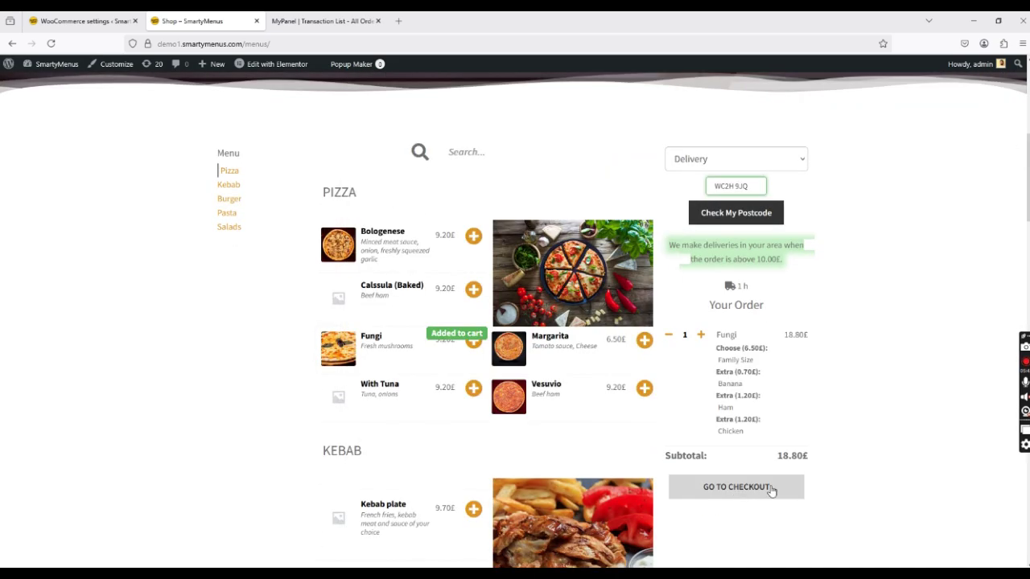
# - Check out paying by saved card with its security code and place the 20.80£ delivery order
pyautogui.click(737, 489)
pyautogui.scroll(-2, 254, 481)
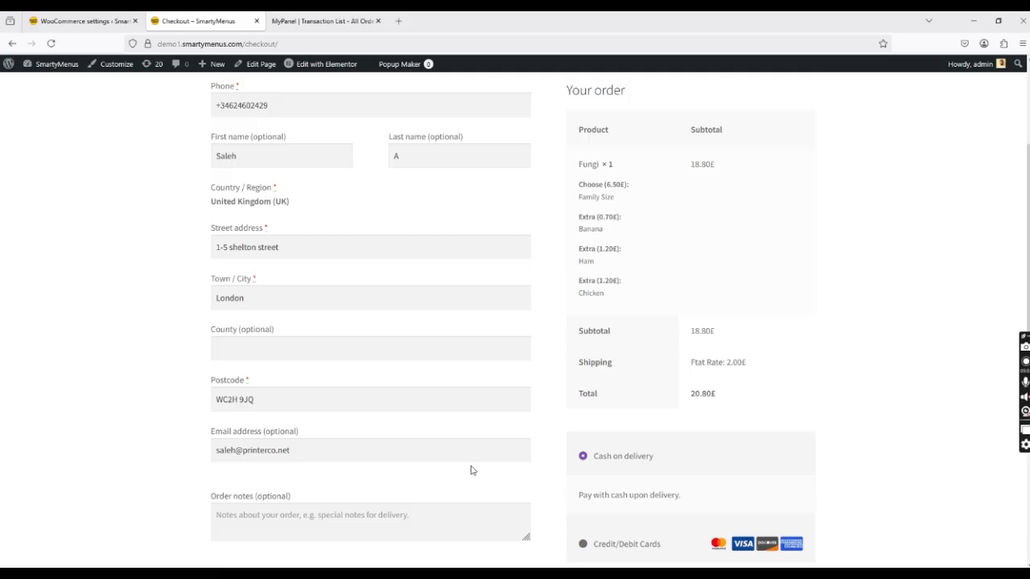
pyautogui.scroll(-2, 471, 469)
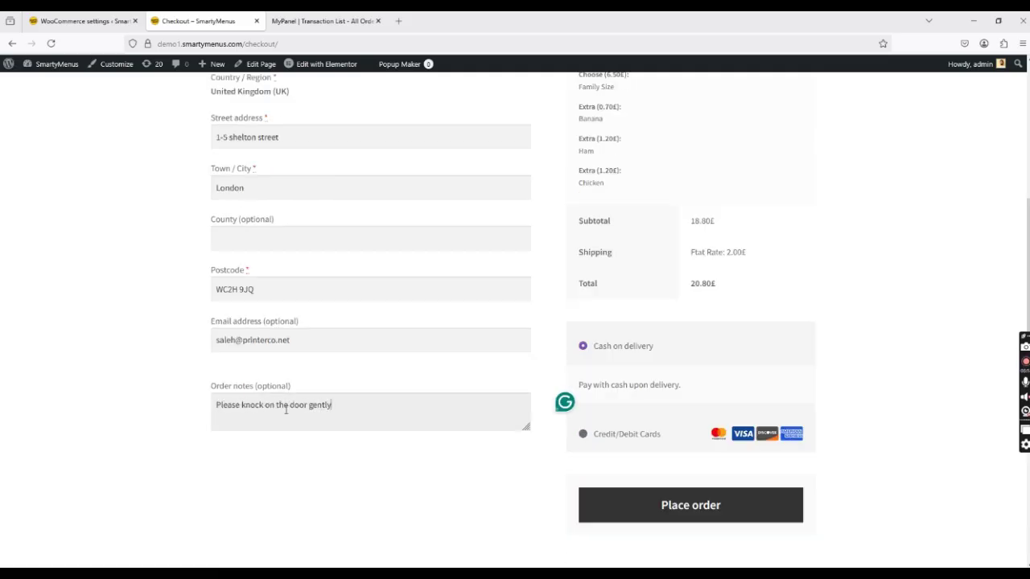
pyautogui.scroll(3, 632, 361)
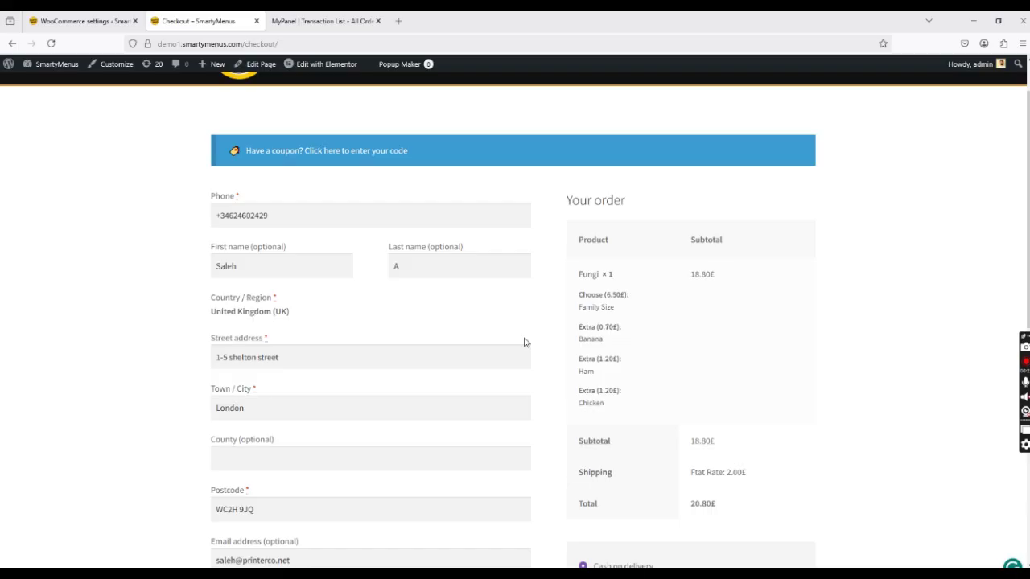
pyautogui.scroll(-3, 563, 378)
pyautogui.click(648, 446)
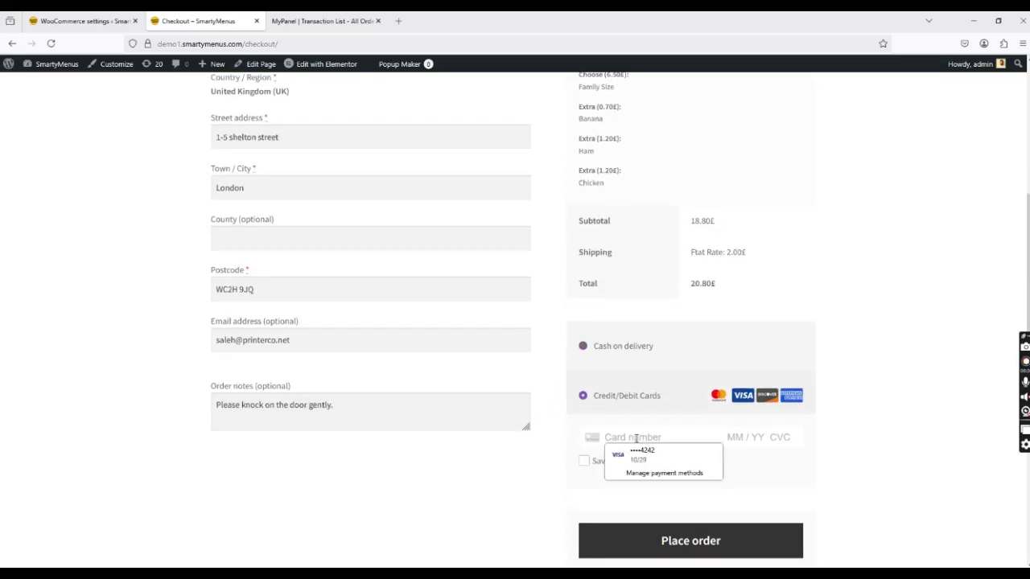
pyautogui.click(644, 456)
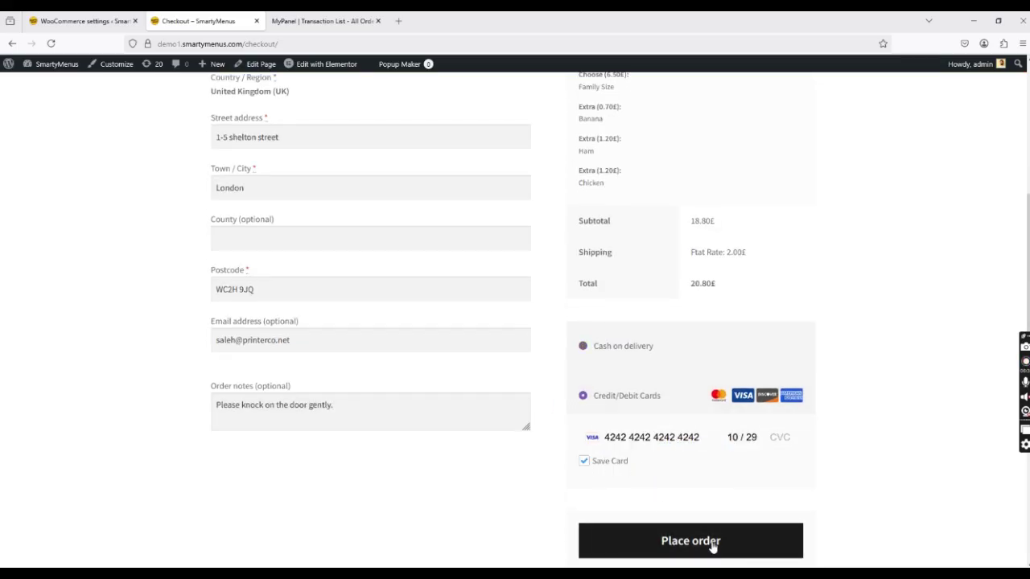
pyautogui.write('123')
pyautogui.click(738, 547)
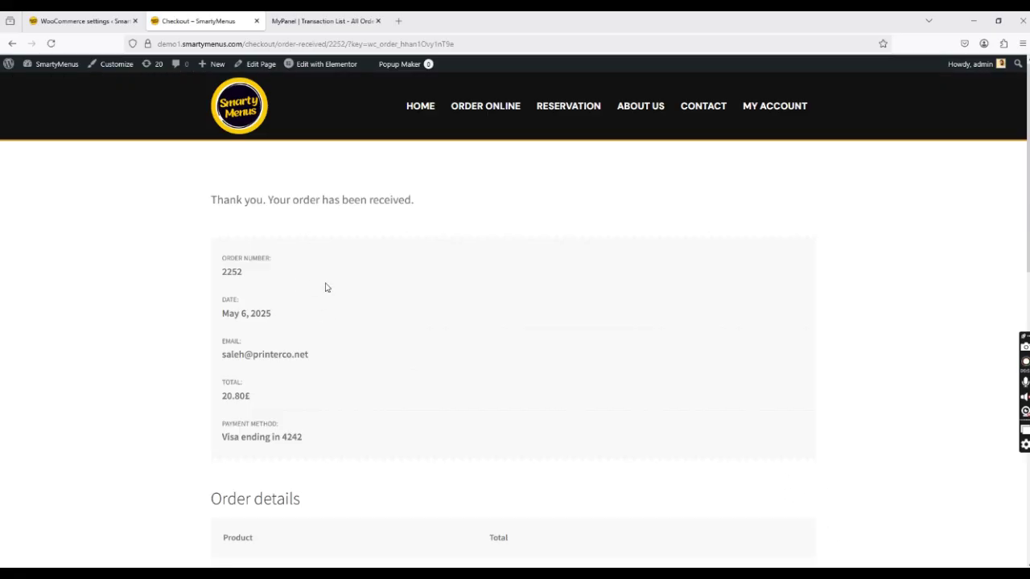
# - Switch to PrinterCo MyPanel to see the new delivery order in the Order List
pyautogui.click(322, 21)
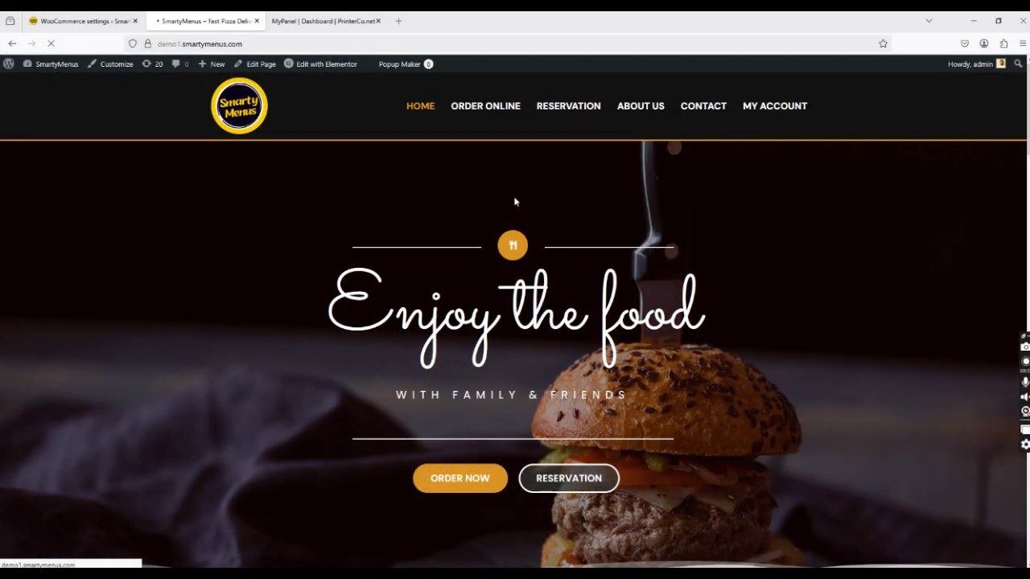
# - Choose Eat at Restaurant and add a Kebab plate with garlic sauce to the order
pyautogui.click(485, 104)
pyautogui.scroll(-3, 669, 298)
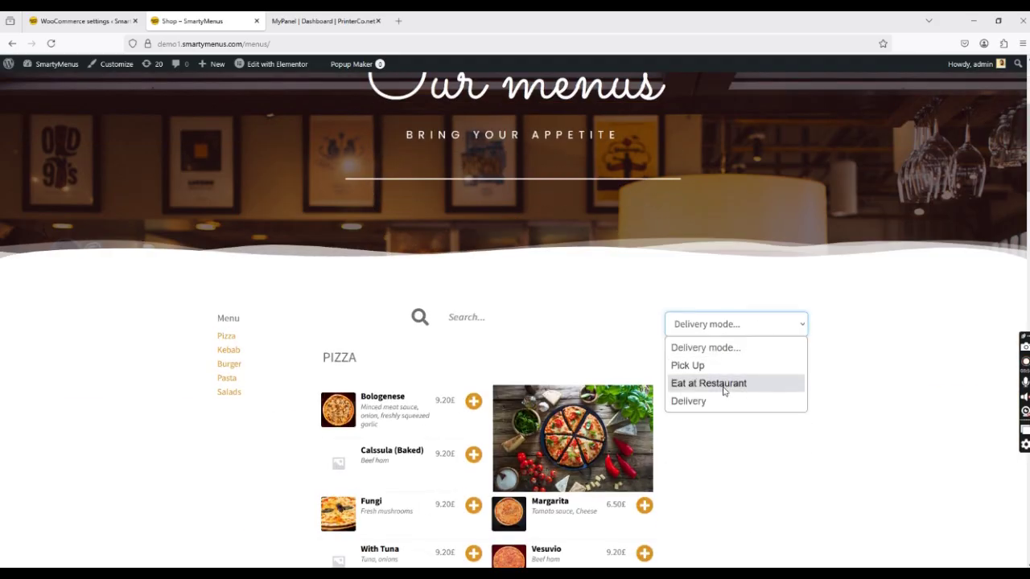
pyautogui.click(723, 391)
pyautogui.scroll(-3, 726, 432)
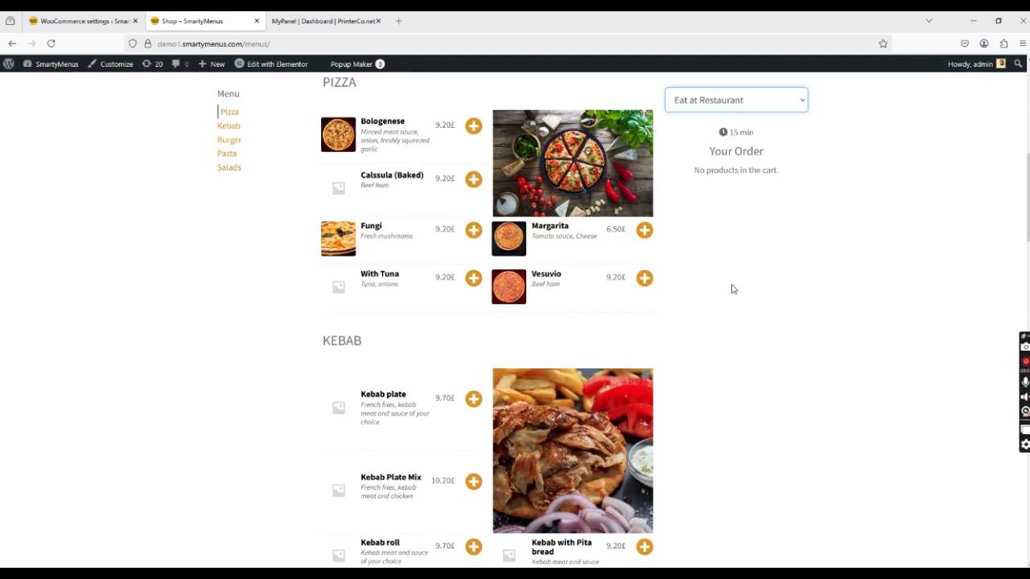
pyautogui.scroll(1, 426, 480)
pyautogui.scroll(-2, 425, 480)
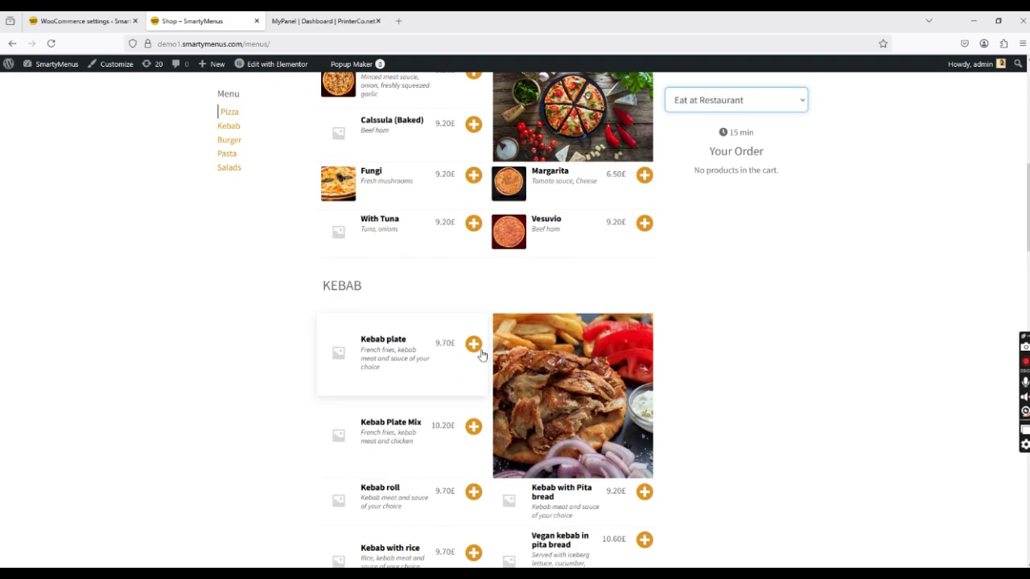
pyautogui.click(473, 344)
pyautogui.click(400, 481)
pyautogui.click(598, 526)
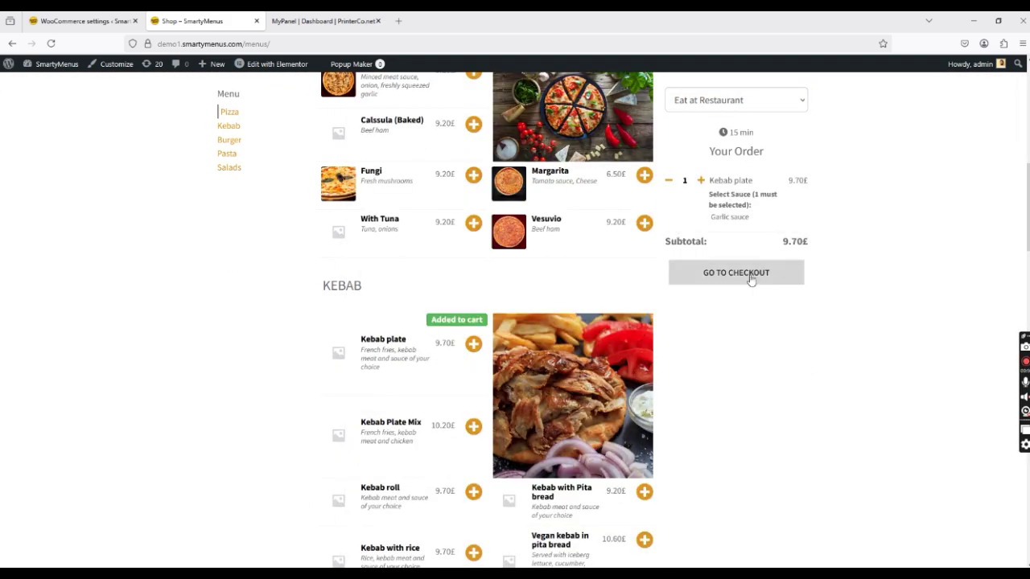
# - Place the table 20 eat-in order with cash on delivery, then view PrinterCo's received orders
pyautogui.click(750, 279)
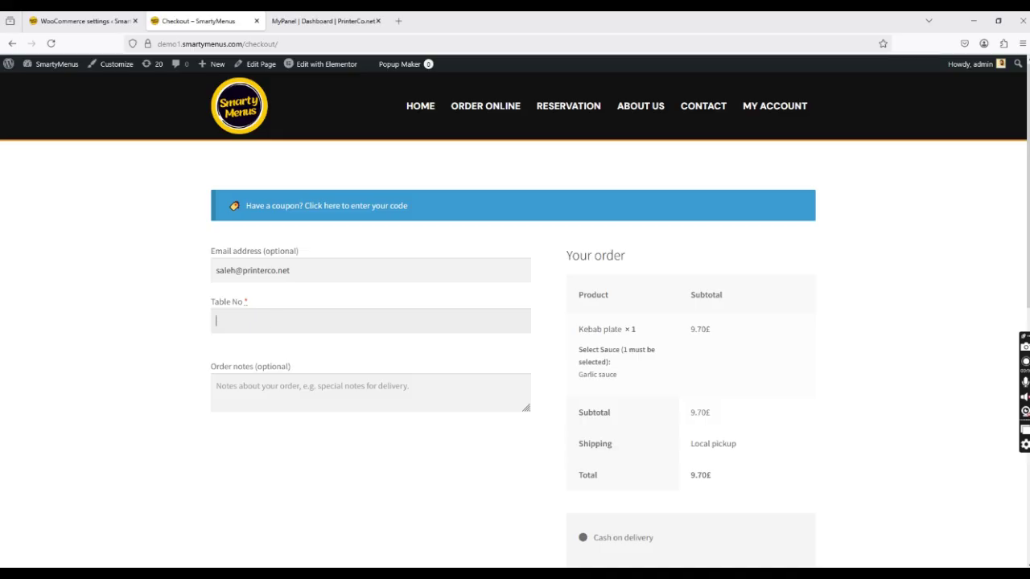
pyautogui.scroll(-2, 641, 465)
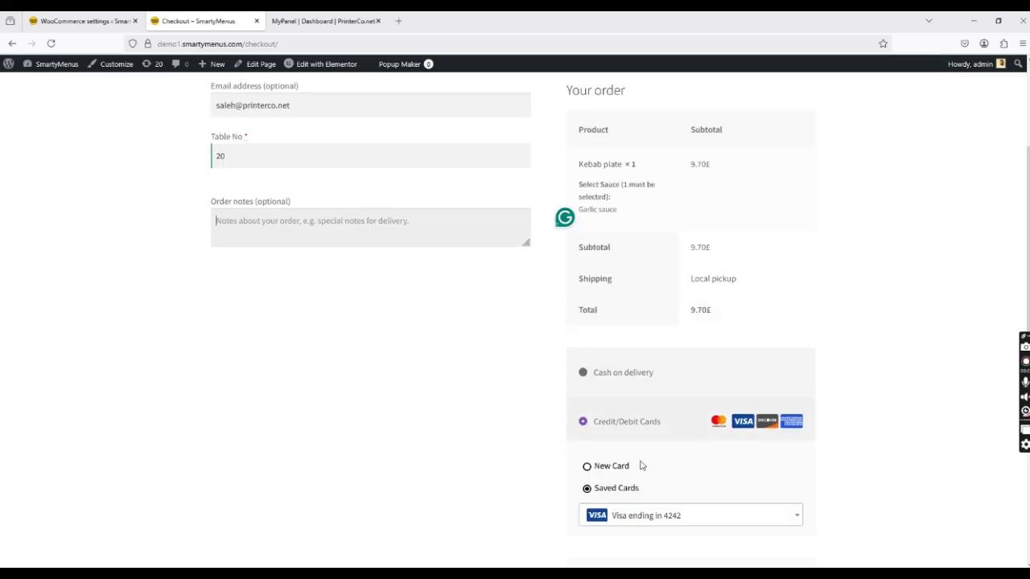
pyautogui.click(583, 374)
pyautogui.click(672, 532)
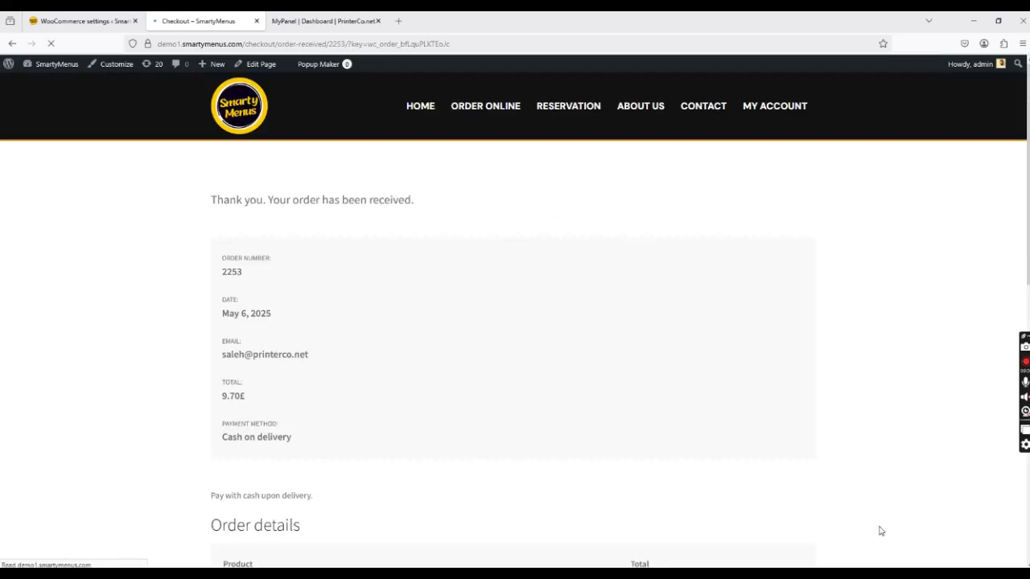
pyautogui.click(322, 21)
pyautogui.click(137, 219)
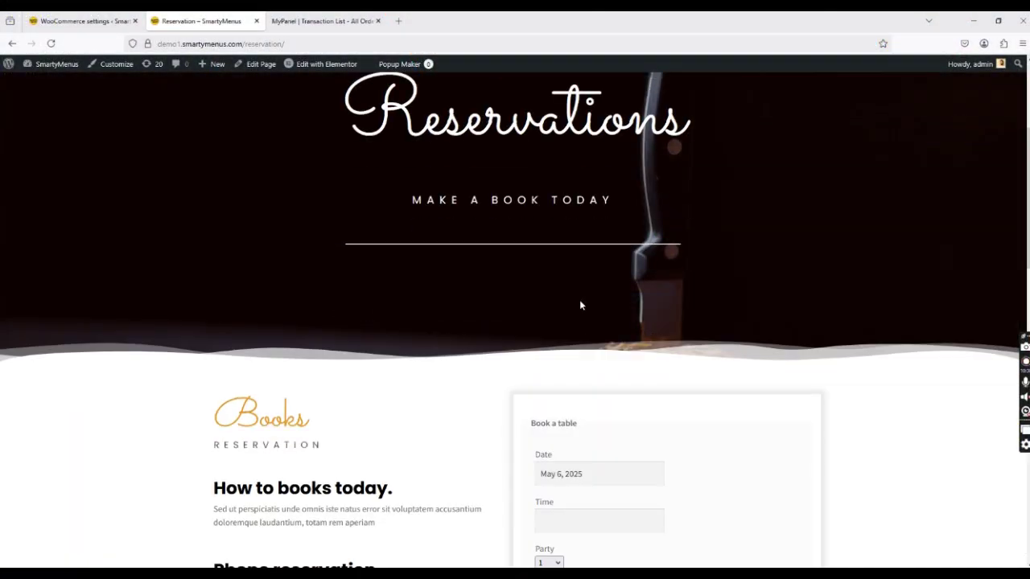
# - Pick a booking date in the calendar and set the reservation time to 5:00 PM
pyautogui.scroll(-4, 579, 302)
pyautogui.click(599, 143)
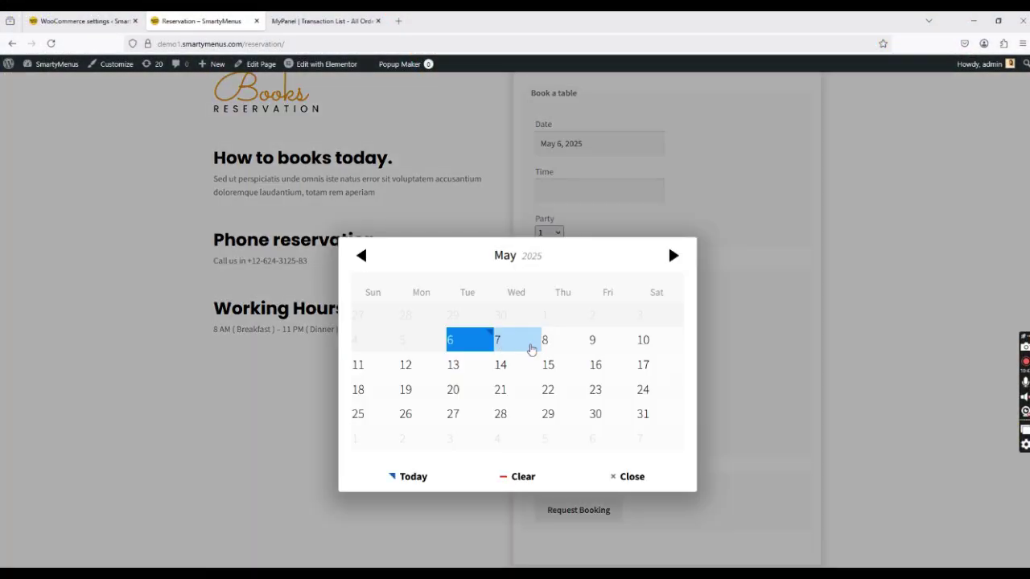
pyautogui.click(517, 338)
pyautogui.click(600, 191)
pyautogui.scroll(-3, 493, 471)
pyautogui.scroll(-3, 492, 471)
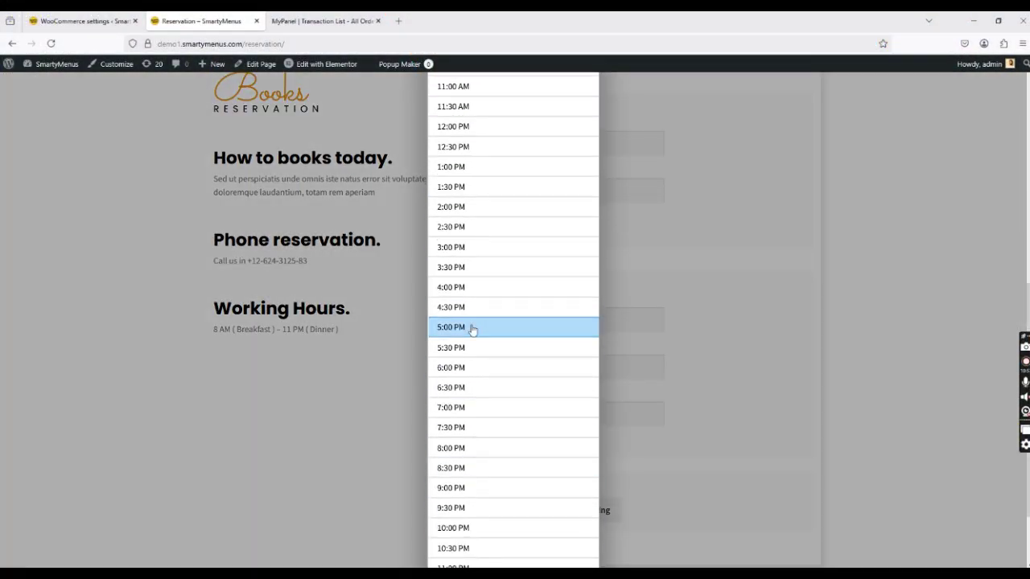
pyautogui.click(473, 328)
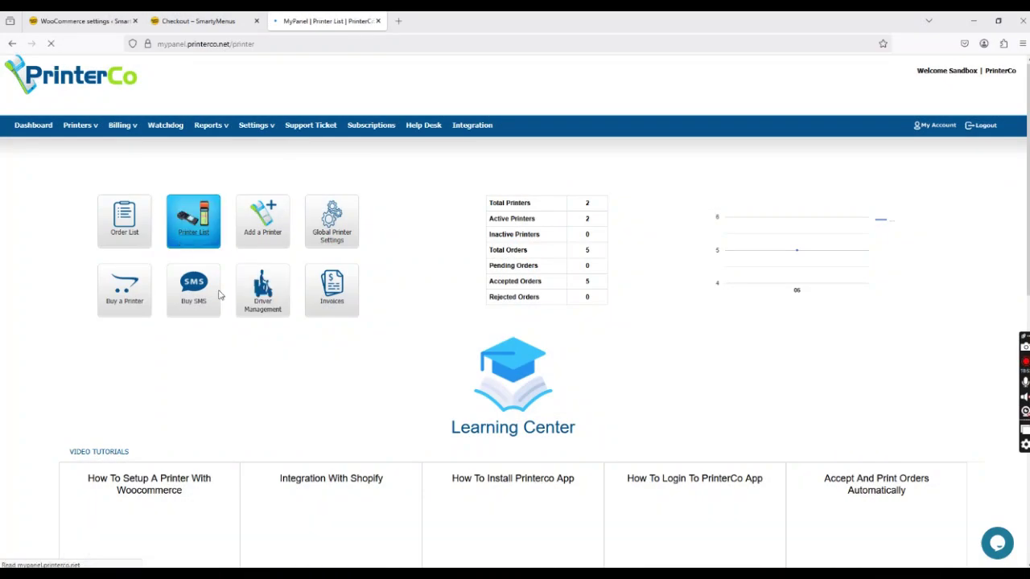
# - Enable printer 9081's own Auto print and Auto accept instead of global settings, and save
pyautogui.click(193, 221)
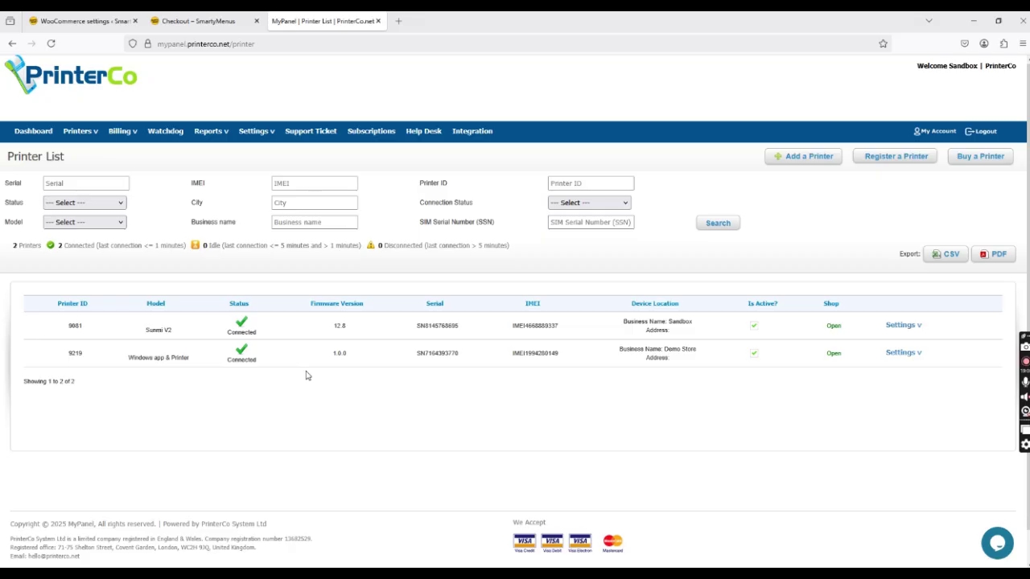
pyautogui.click(903, 325)
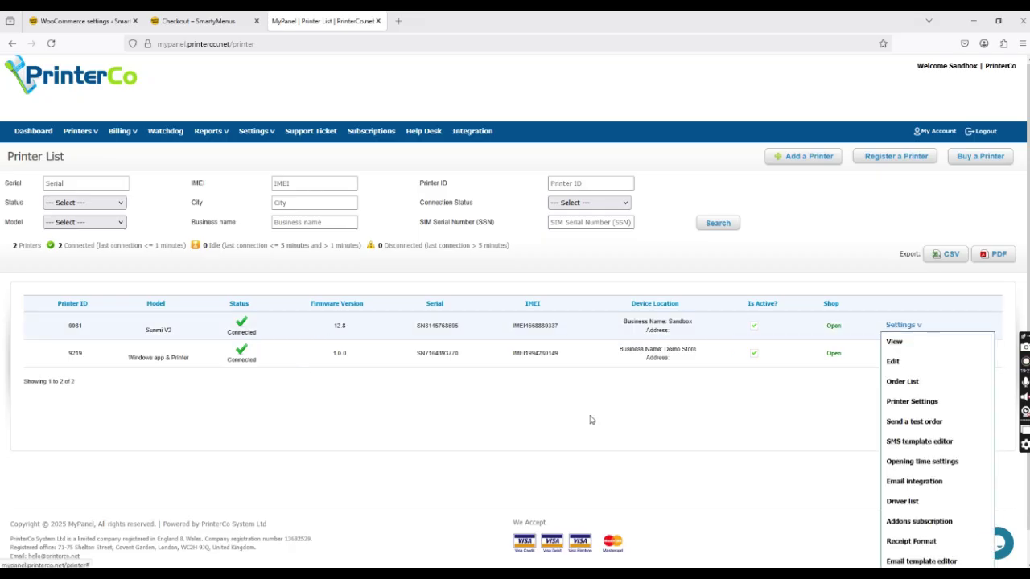
pyautogui.click(910, 402)
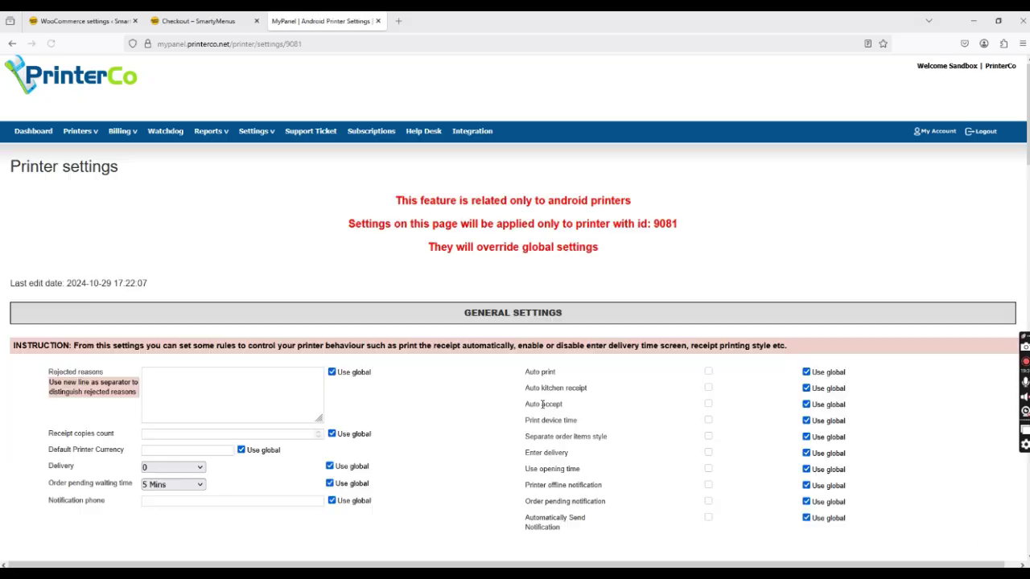
pyautogui.scroll(-3, 796, 322)
pyautogui.scroll(2, 797, 322)
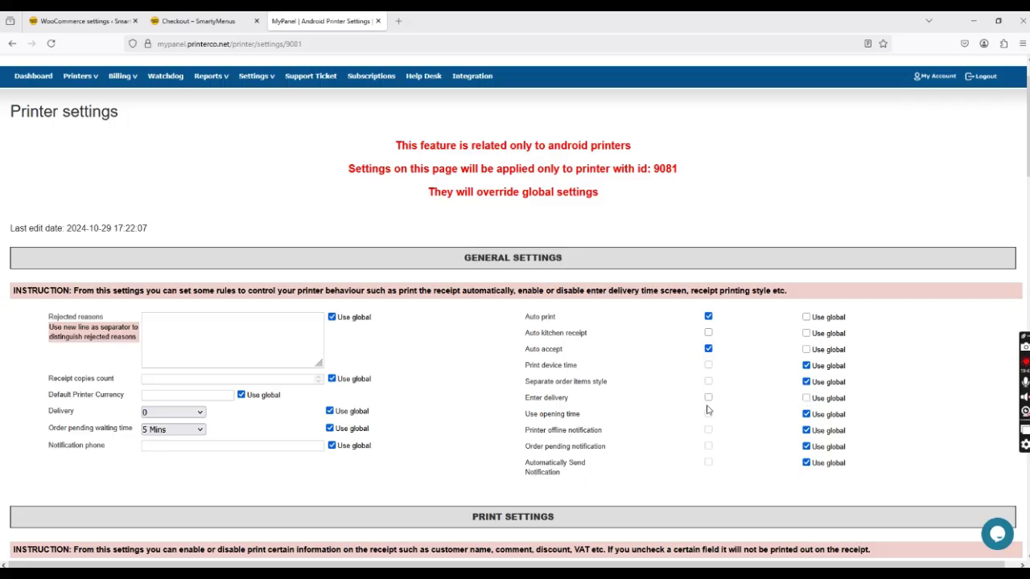
pyautogui.scroll(-20, 707, 410)
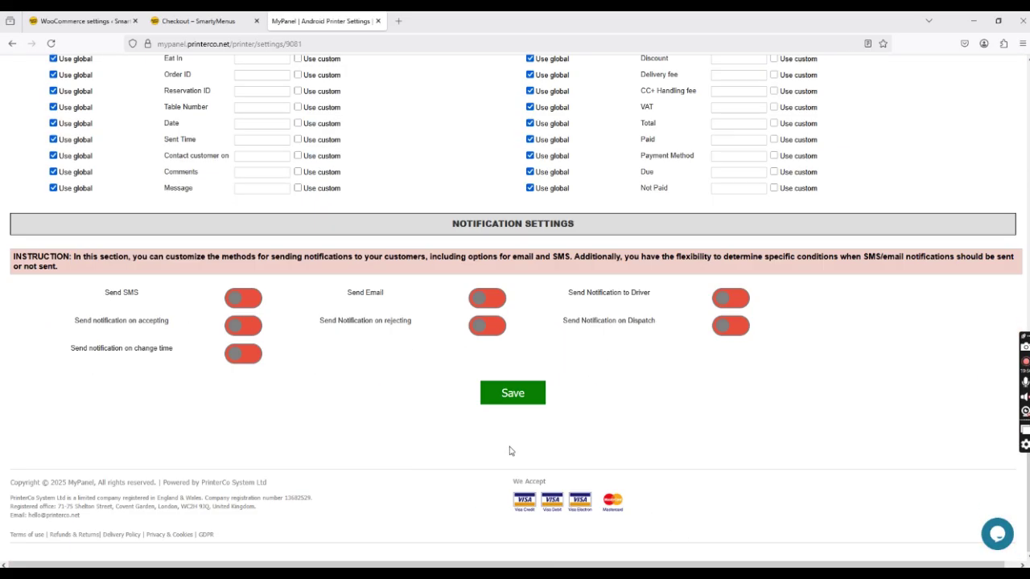
pyautogui.click(533, 402)
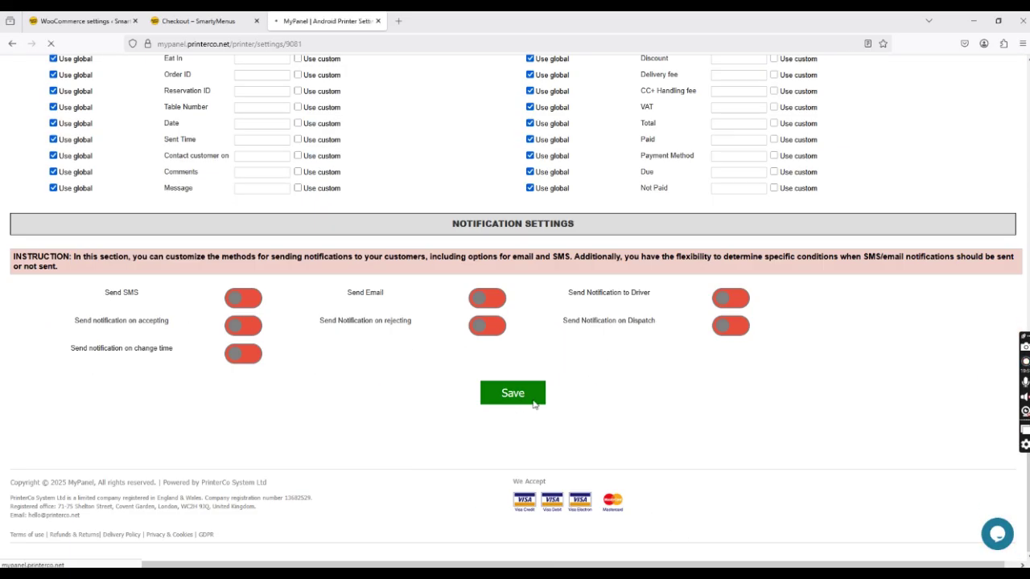
pyautogui.hotkey('ctrl', 'shift', 'Tab')
# - Place the 7.20£ pickup Margarita order and return to PrinterCo's order list
pyautogui.scroll(-2, 609, 327)
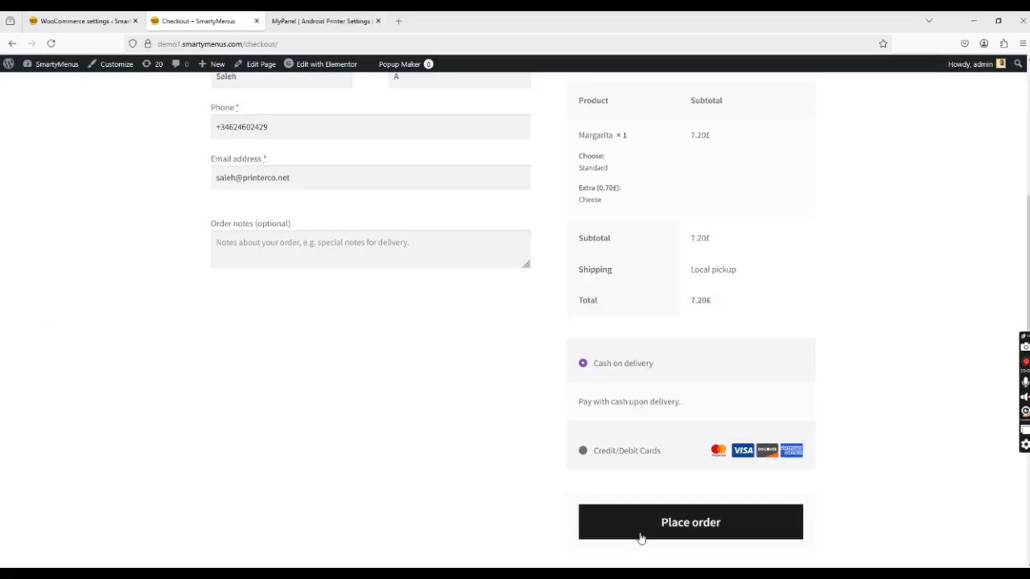
pyautogui.click(644, 533)
pyautogui.hotkey('ctrl', 'Tab')
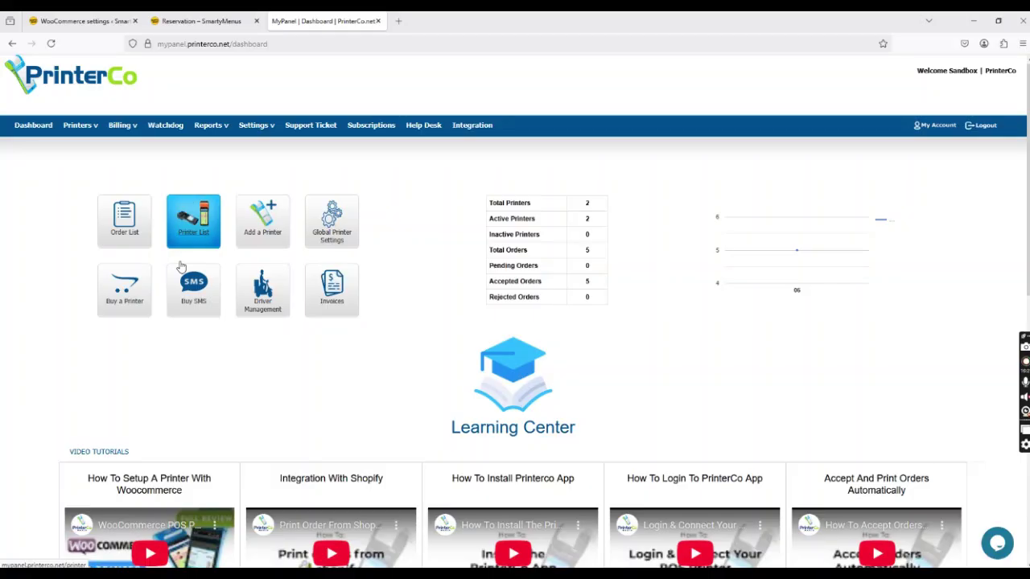
# - Bring up WooCommerce settings and scroll to the Delivery Options and printer settings
pyautogui.click(81, 21)
pyautogui.scroll(-5, 256, 388)
pyautogui.scroll(-3, 255, 387)
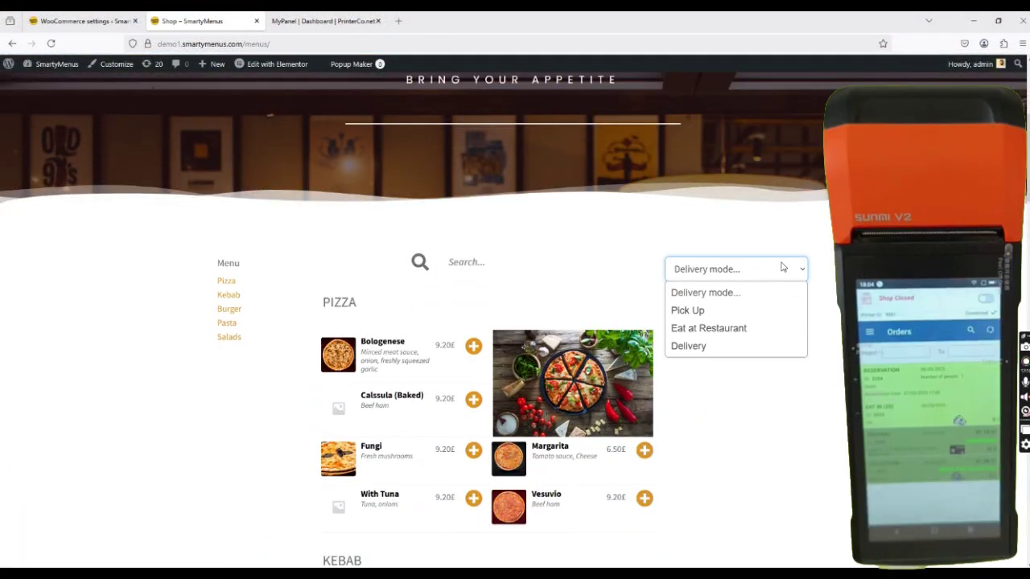
# - Choose Pick Up and add a Standard Margarita with extra cheese to the cart
pyautogui.click(757, 311)
pyautogui.scroll(-2, 744, 340)
pyautogui.click(642, 341)
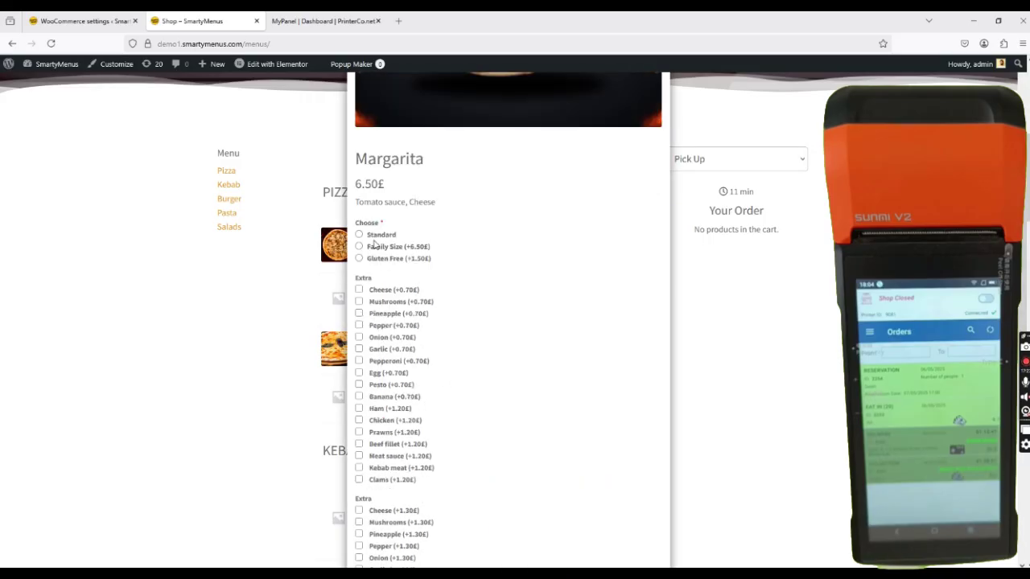
# - Proceed to checkout with the 7.20£ Margarita, then head to PrinterCo's printer list
pyautogui.scroll(-5, 432, 320)
pyautogui.click(570, 523)
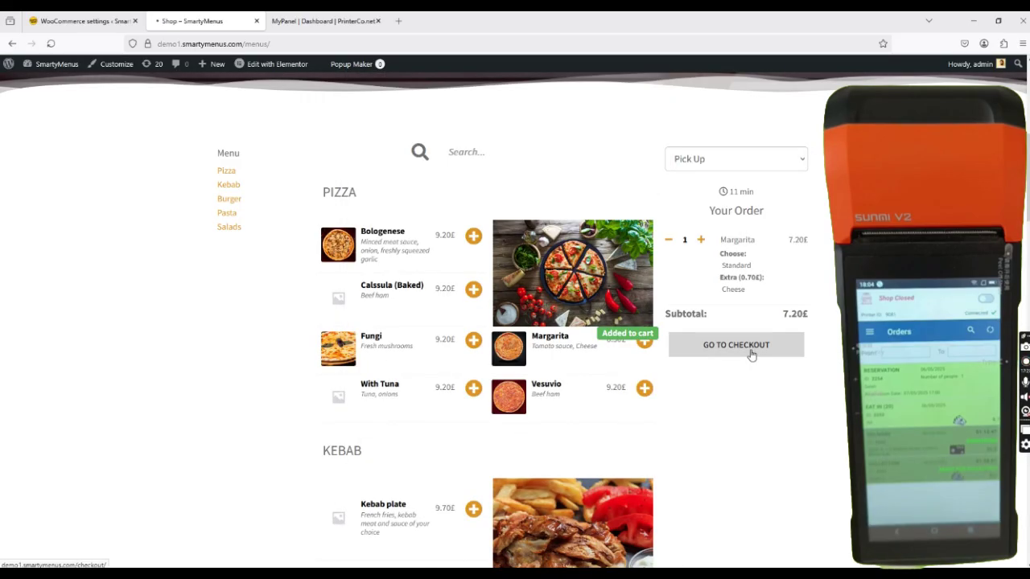
pyautogui.click(724, 354)
pyautogui.scroll(-6, 625, 298)
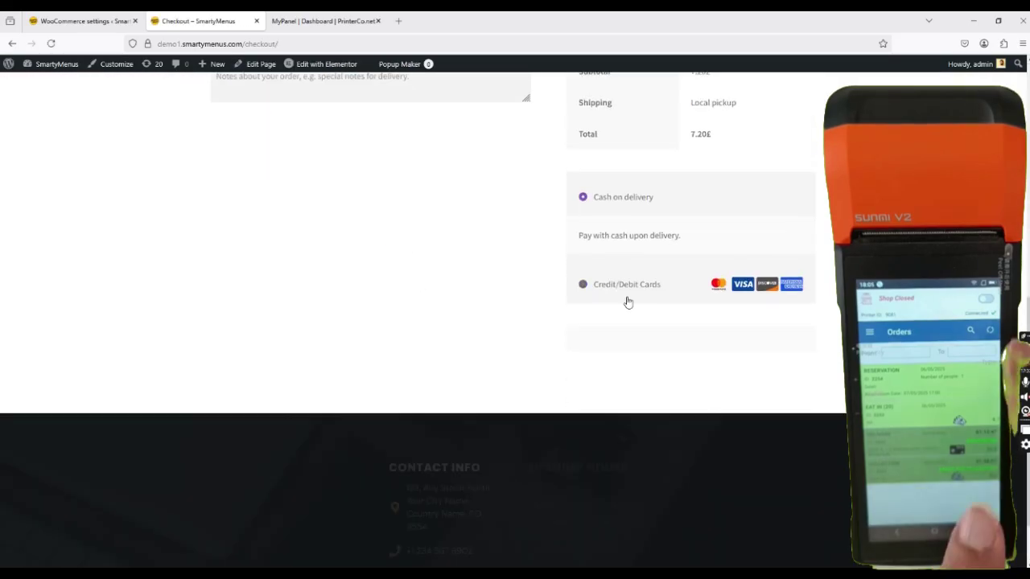
pyautogui.scroll(2, 437, 361)
pyautogui.scroll(5, 399, 418)
pyautogui.scroll(-5, 515, 476)
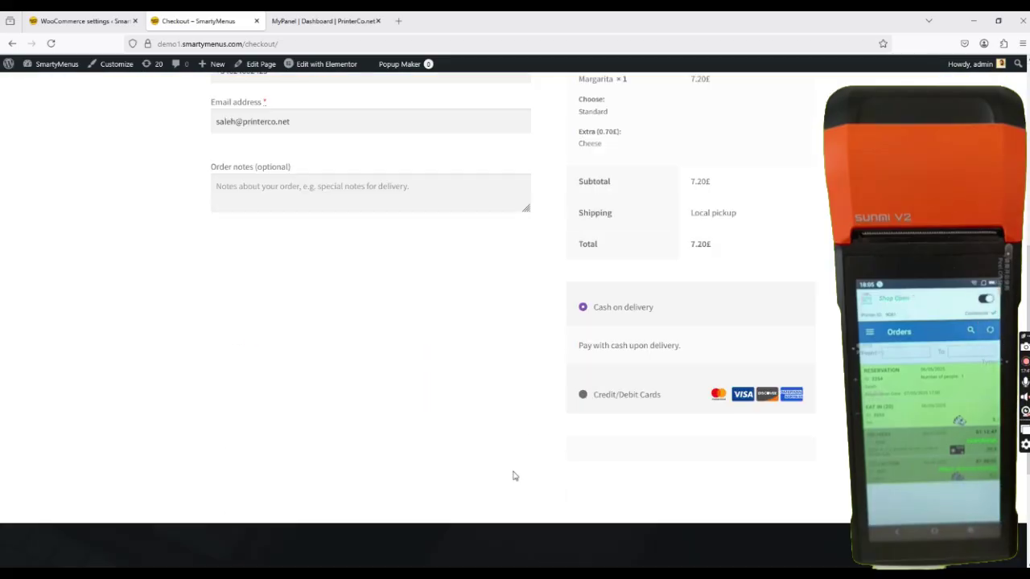
pyautogui.scroll(5, 512, 476)
pyautogui.click(297, 45)
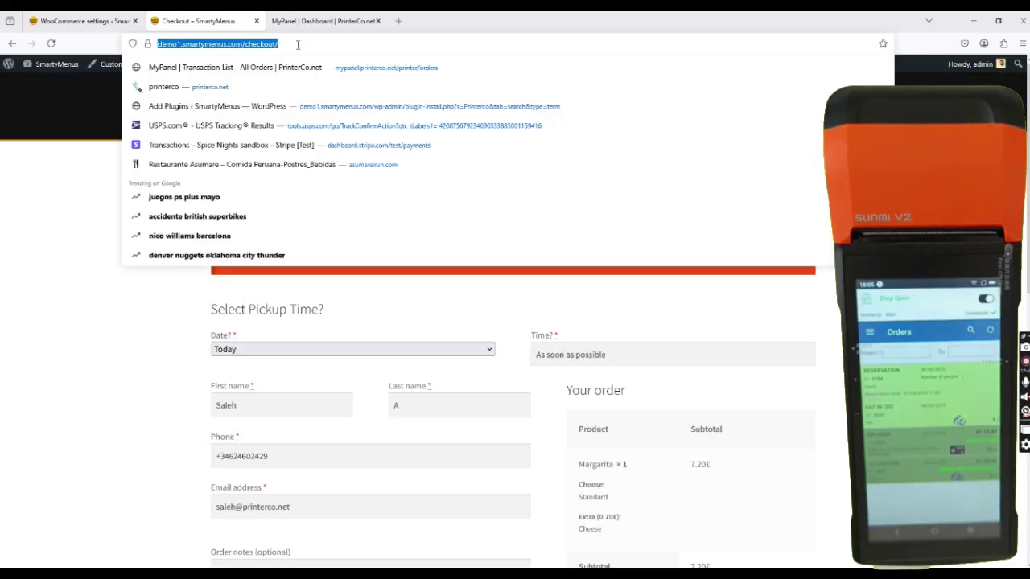
pyautogui.scroll(-5, 724, 422)
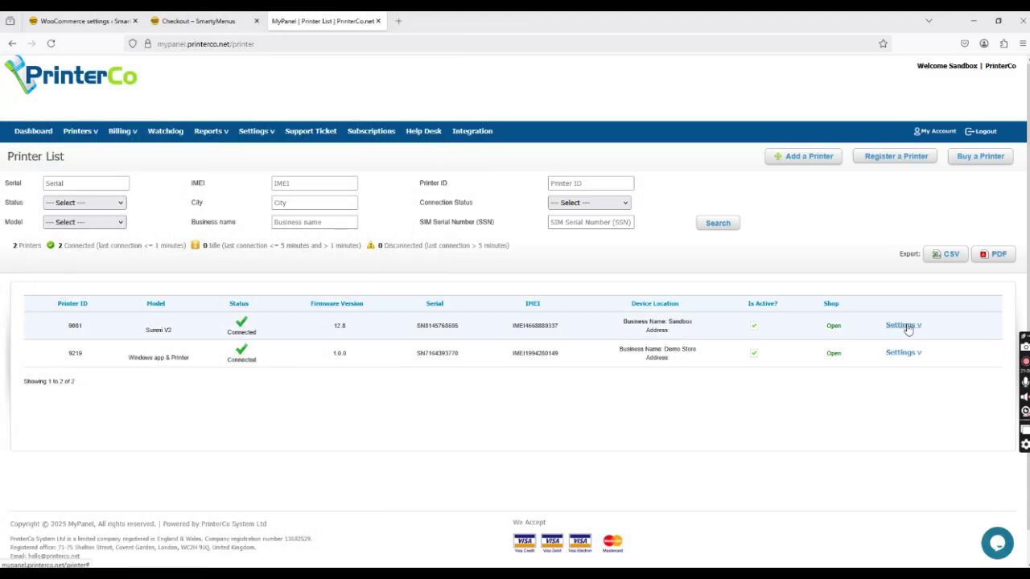
# - Open printer 9081's own Printer Settings page
pyautogui.click(905, 326)
pyautogui.click(913, 405)
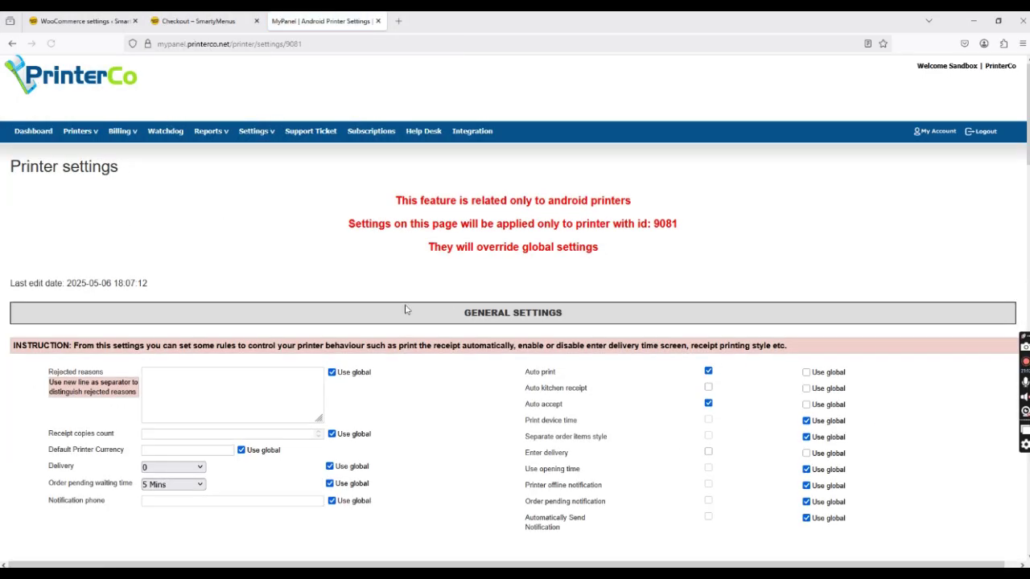
pyautogui.scroll(-3, 511, 319)
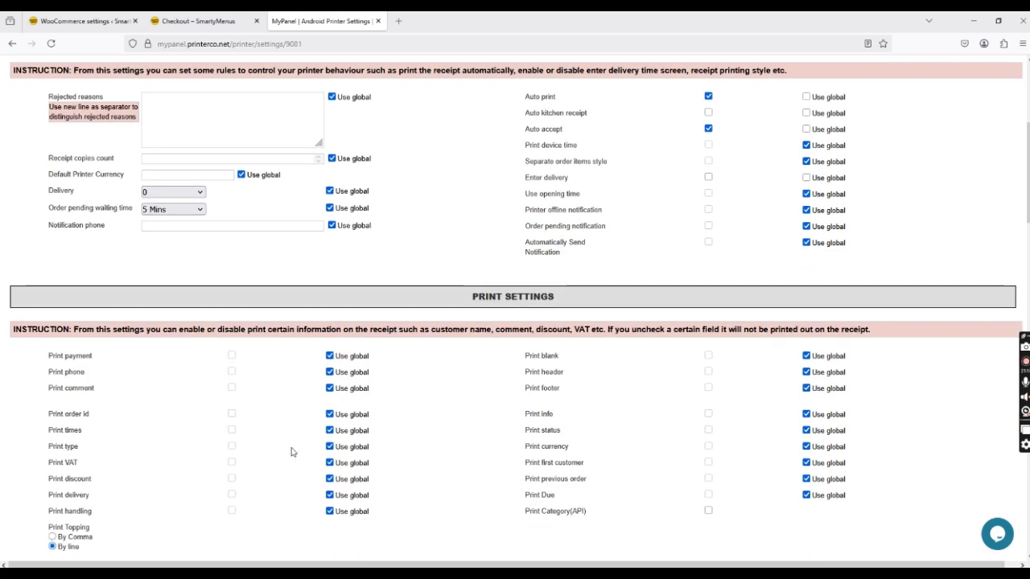
pyautogui.scroll(-5, 299, 427)
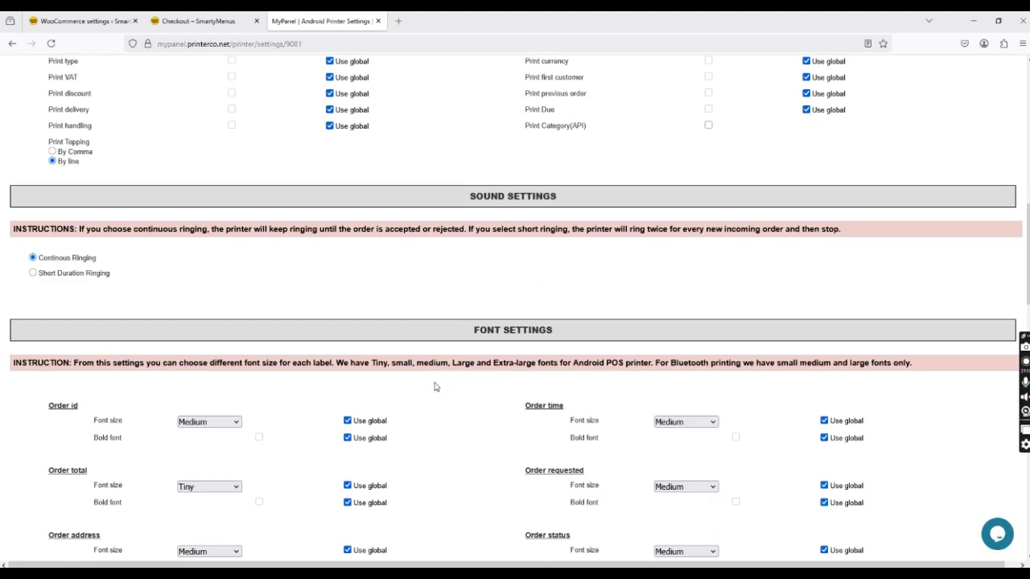
pyautogui.scroll(-1, 83, 391)
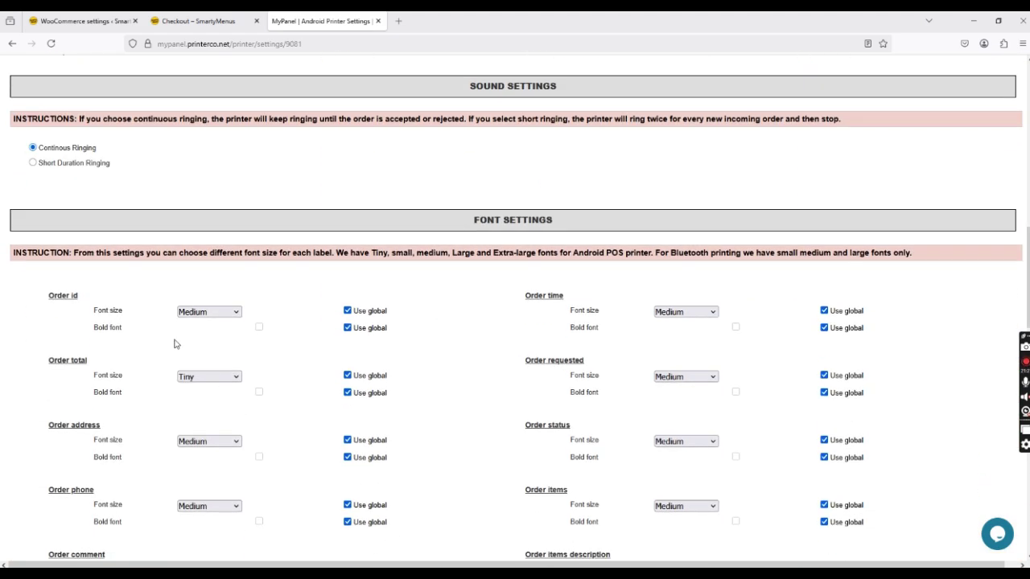
# - Keep the Order id font size at Medium and scroll down to the receipt label names
pyautogui.click(197, 312)
pyautogui.click(290, 317)
pyautogui.scroll(-2, 304, 427)
pyautogui.scroll(-7, 467, 387)
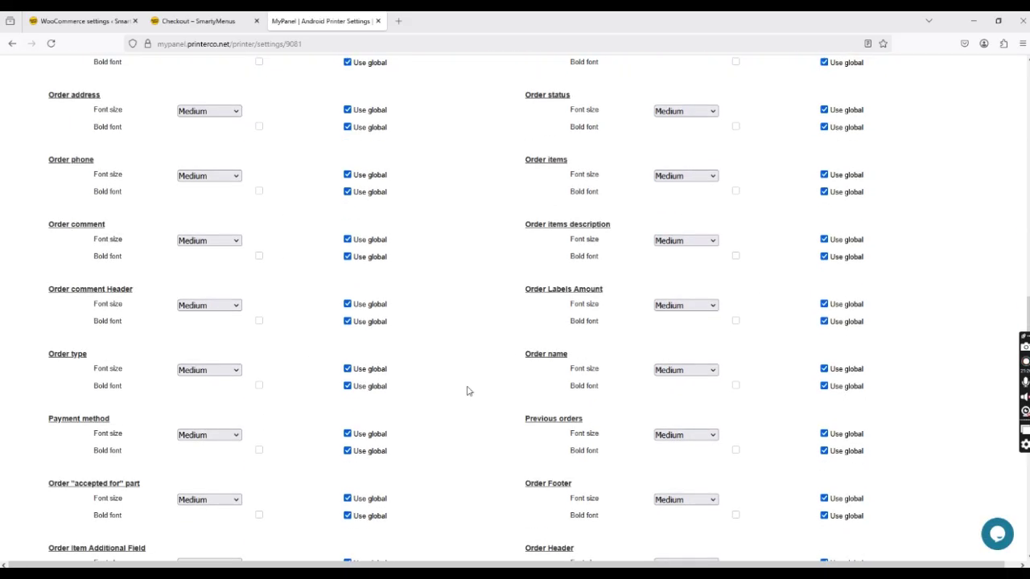
pyautogui.scroll(-1, 467, 387)
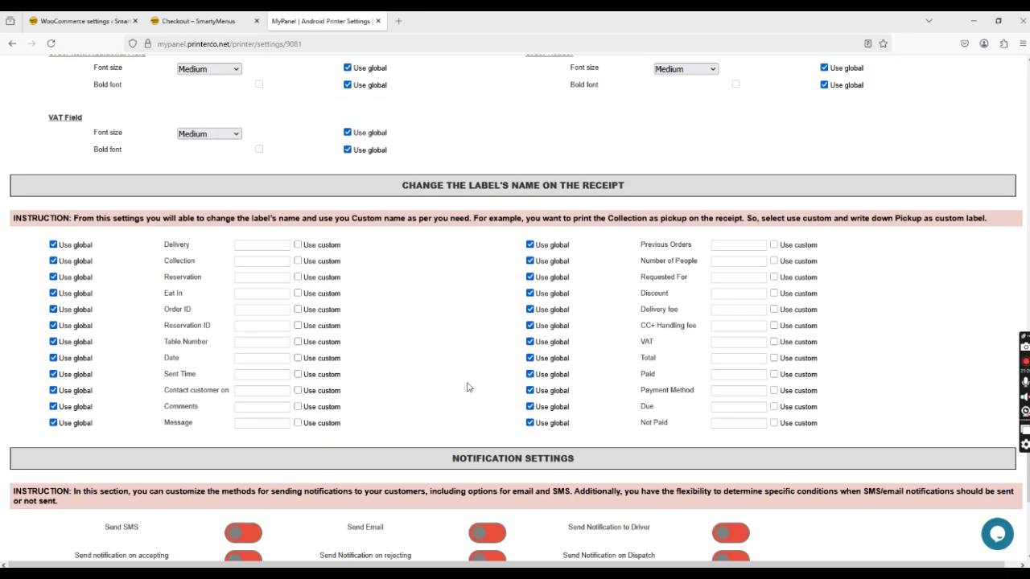